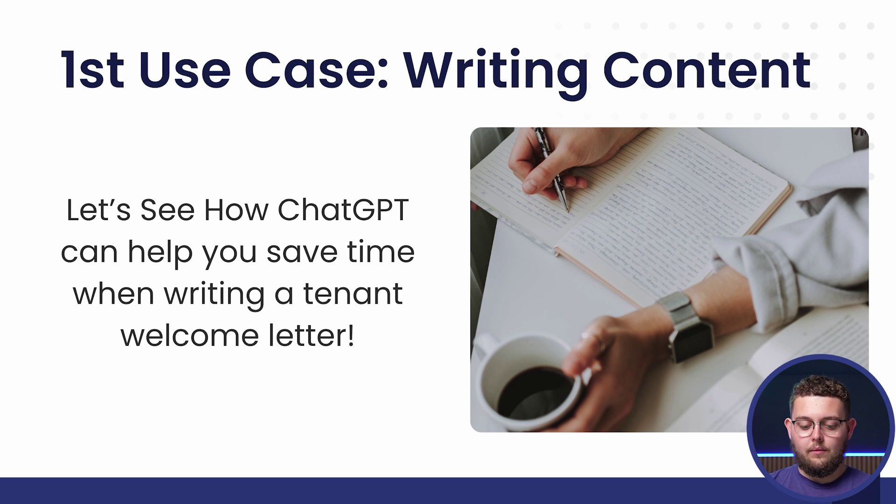
# Step: Exit the slideshow back to the editor on slide 7, '1st Use Case: Writing Content'
pyautogui.press('Escape')
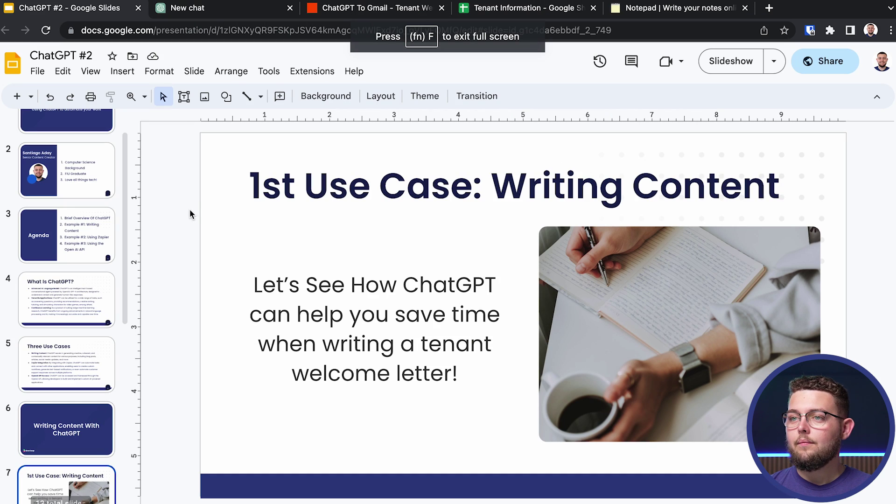
# Step: Switch to the ChatGPT new-chat tab showing the AIPRM prompts library
pyautogui.click(196, 11)
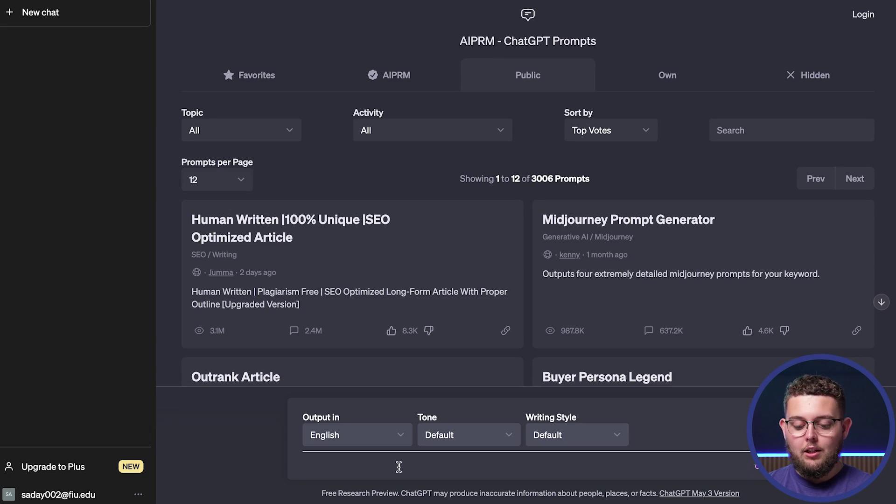
# Step: Type a prompt casting ChatGPT as an expert property manager writing welcome letters for Miami Properties tenants
pyautogui.write('i want you to pretend that you are a n ')
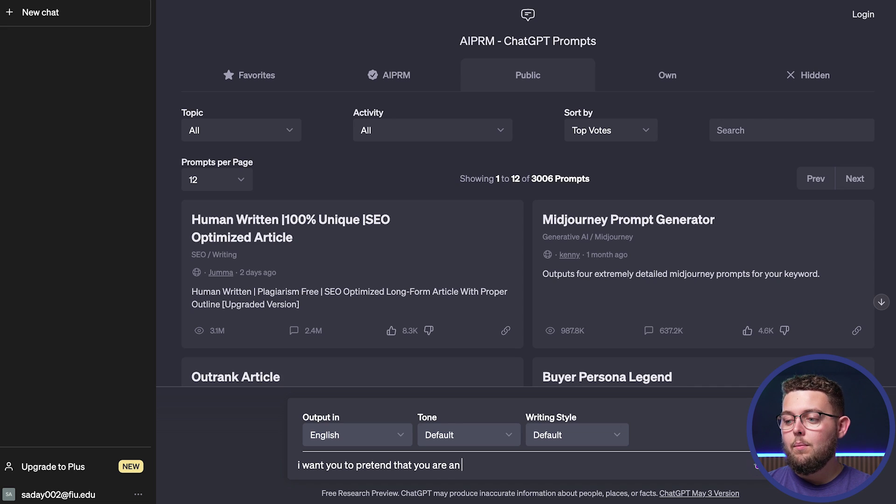
pyautogui.write('expert property manager.')
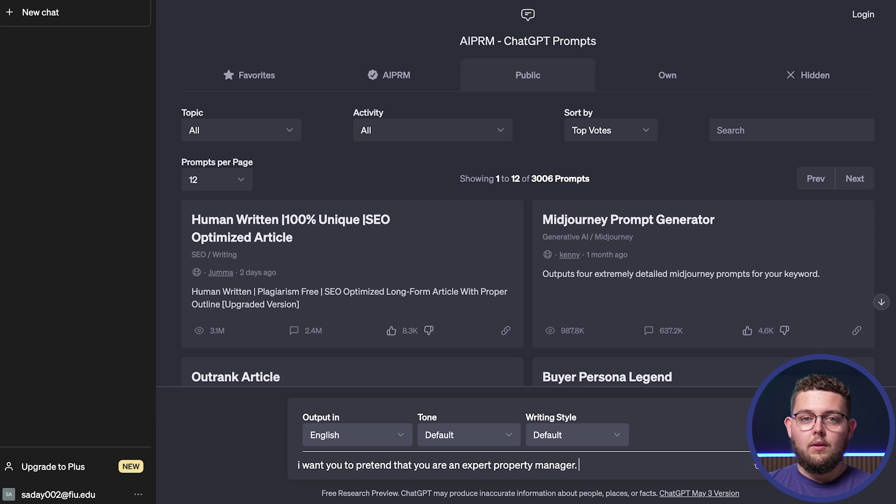
pyautogui.write('i am w')
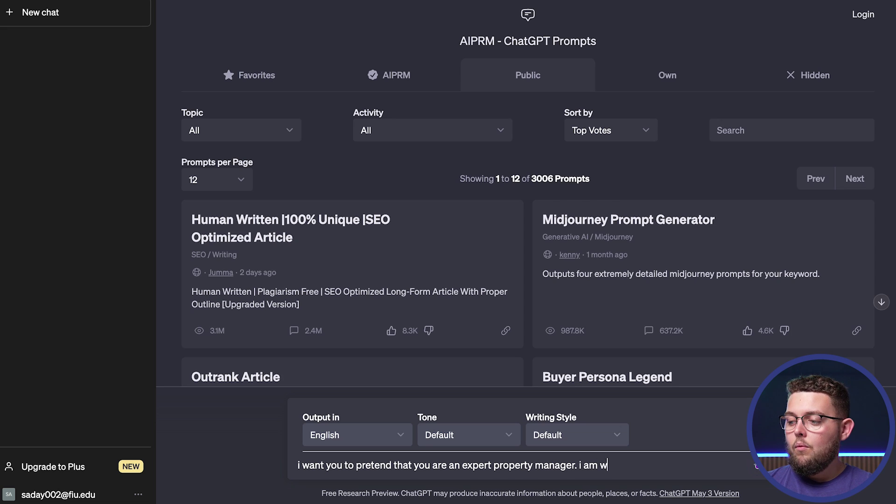
pyautogui.write('elcoming a tenant to ')
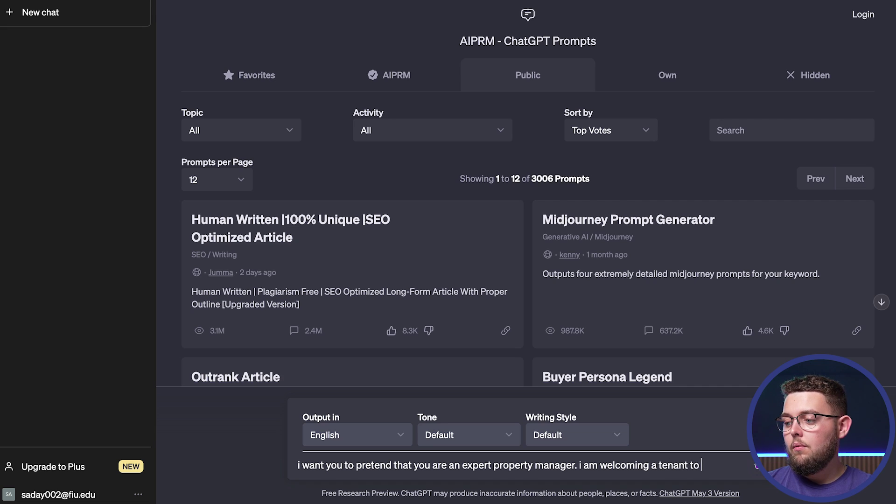
pyautogui.write('my property management company, ')
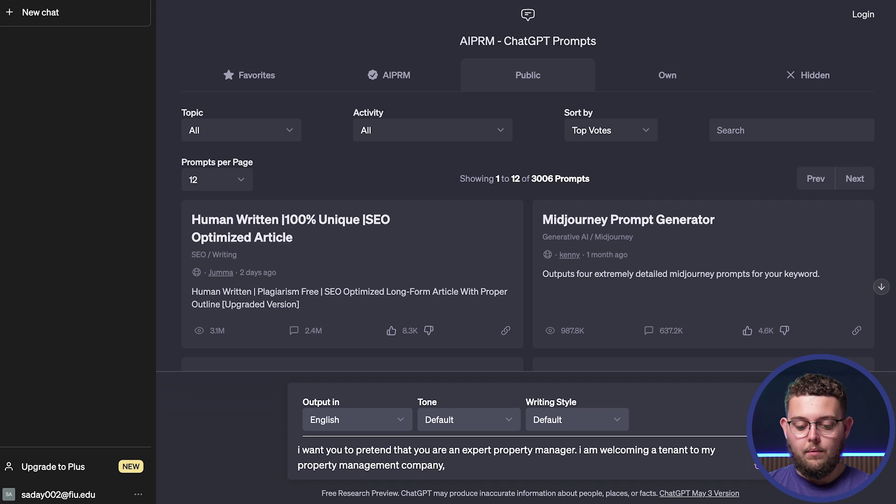
pyautogui.write('called M')
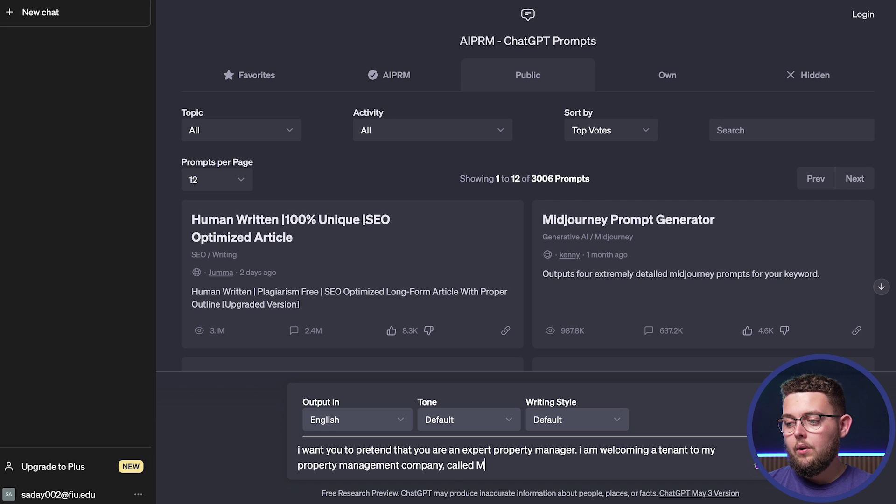
pyautogui.write('iami Properties.')
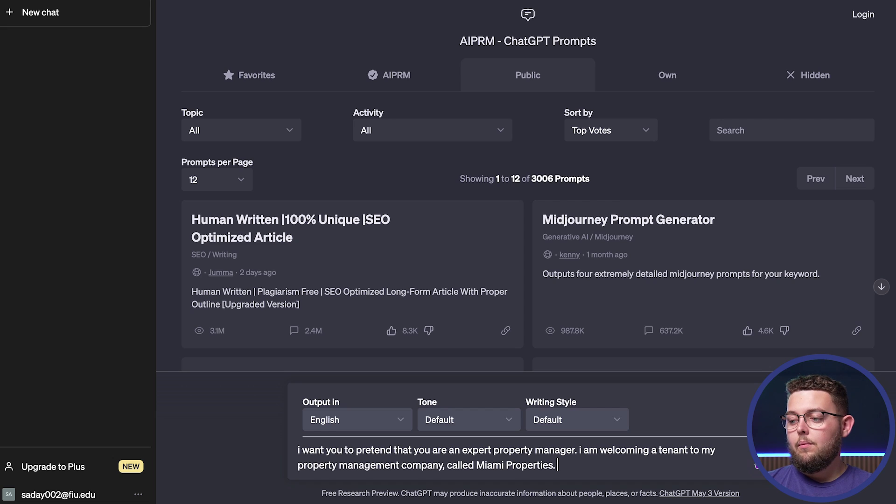
pyautogui.write('i write tenant welcome letters to every tentn')
pyautogui.press('BackSpace')
pyautogui.write('ant tha')
pyautogui.press('BackSpace')
pyautogui.press('BackSpace')
pyautogui.press('BackSpace')
pyautogui.press('BackSpace')
pyautogui.press('BackSpace')
pyautogui.press('BackSpace')
pyautogui.press('BackSpace')
pyautogui.press('BackSpace')
pyautogui.write('ant that i onboard to the company.')
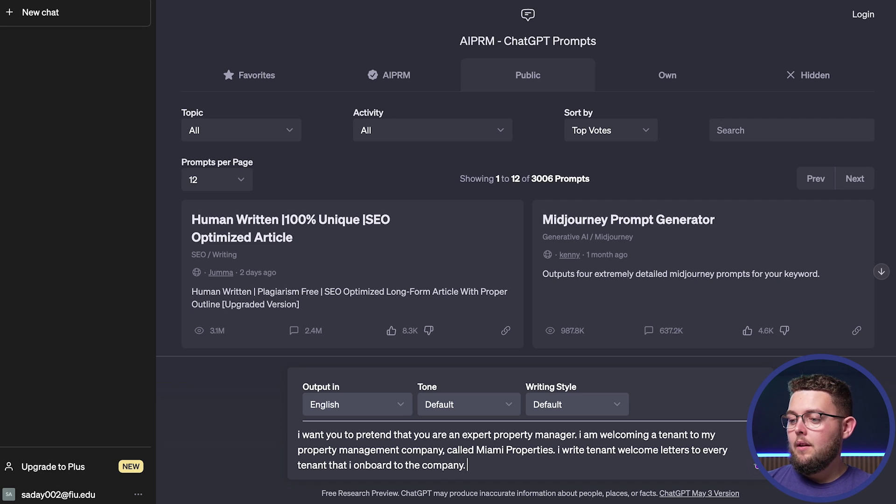
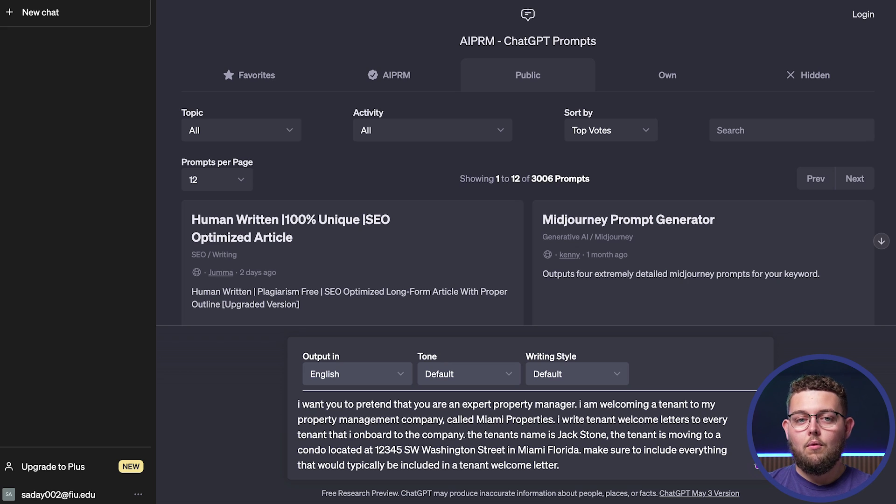
# Step: Append the manager's e-mail, phone number and name as contact details, then send the prompt
pyautogui.write('make sure to include my contact information (ea')
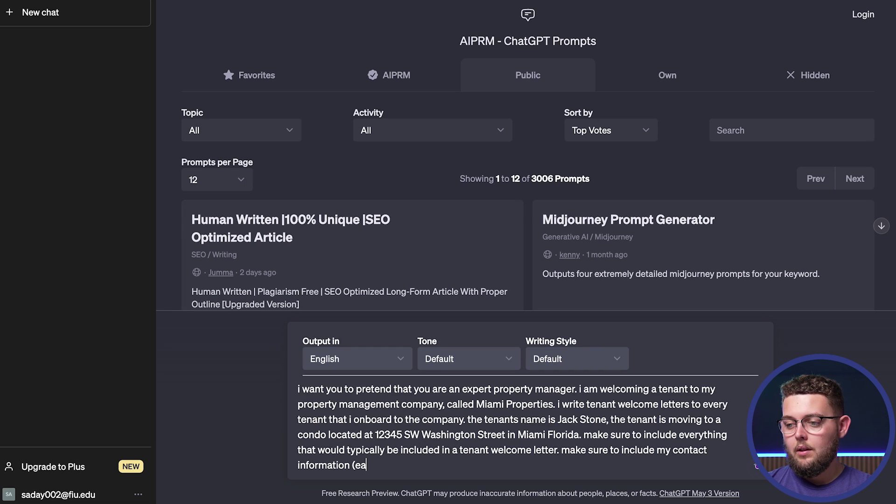
pyautogui.press('BackSpace')
pyautogui.write('mail')
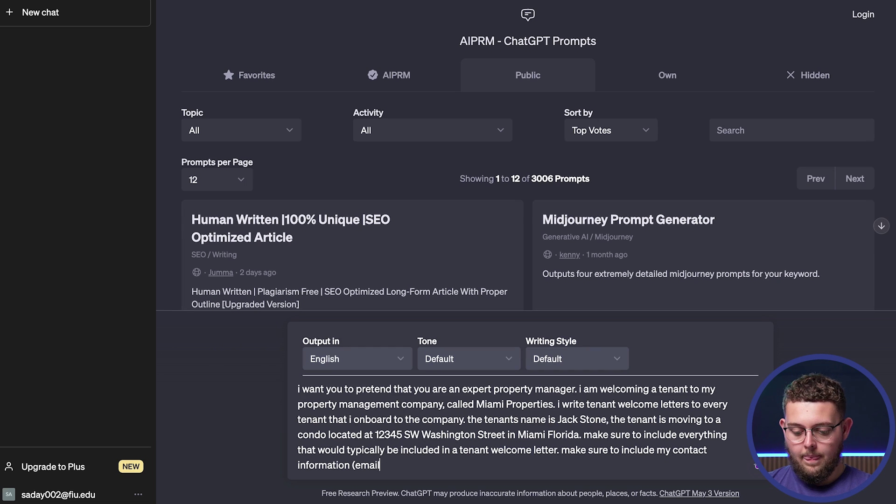
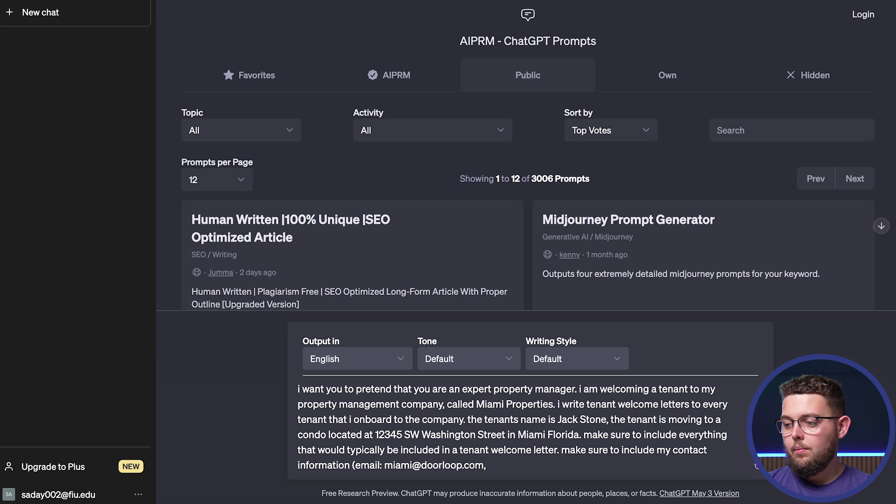
pyautogui.write(', phone number: 123-456')
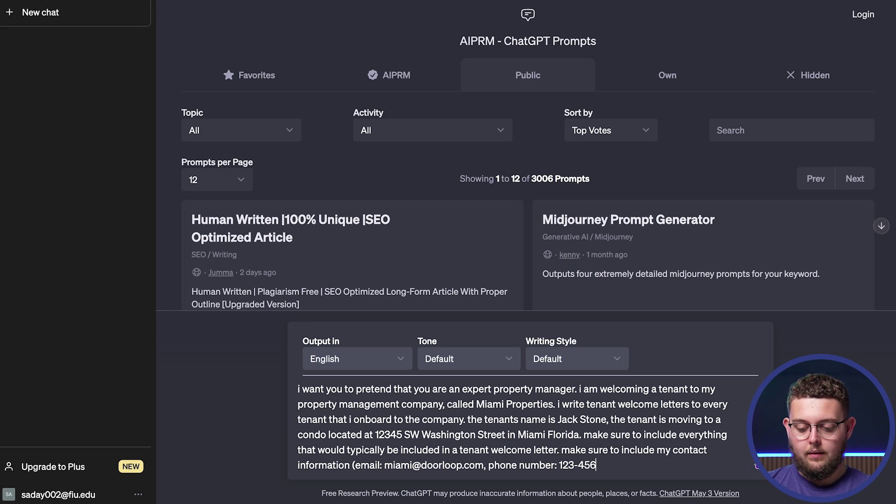
pyautogui.write('-7890')
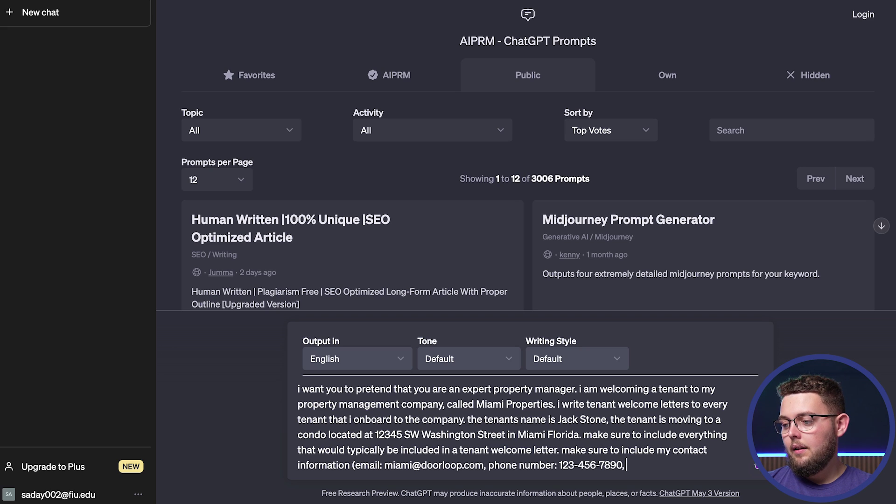
pyautogui.write(', Name,')
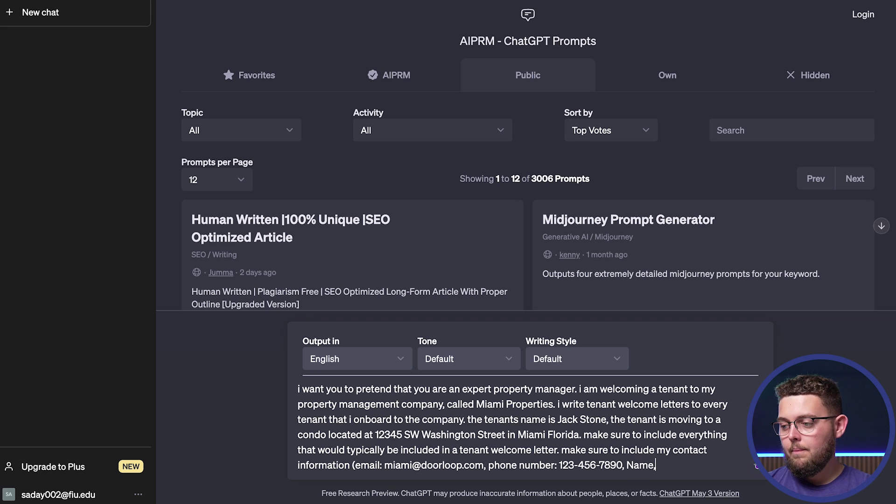
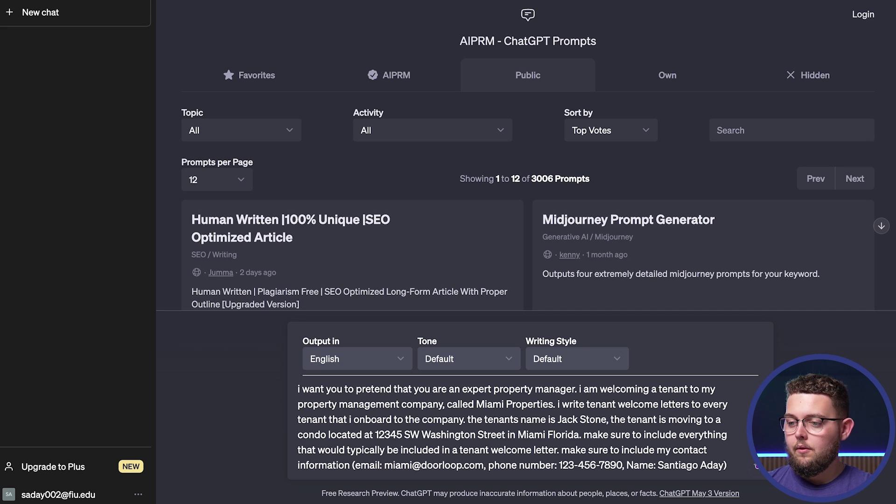
pyautogui.press('Return')
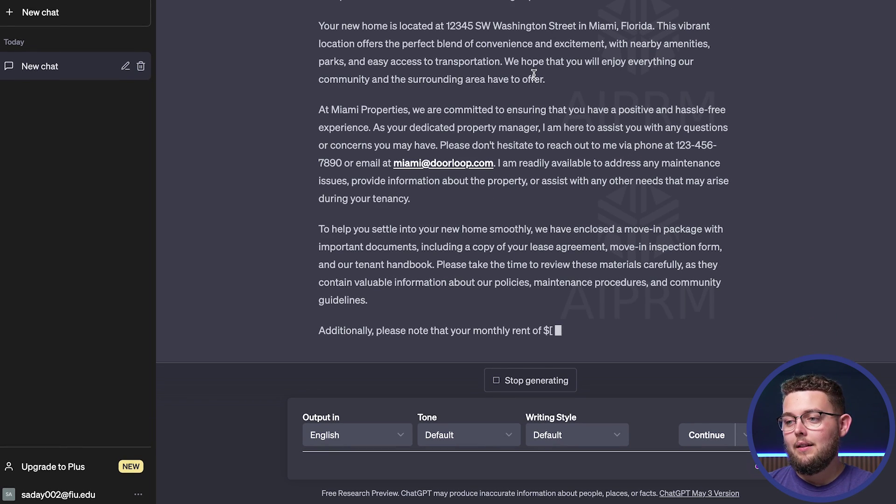
# Step: Scroll through the generated welcome letter, from company header to rent-payment details, as it finishes
pyautogui.scroll(5, 511, 130)
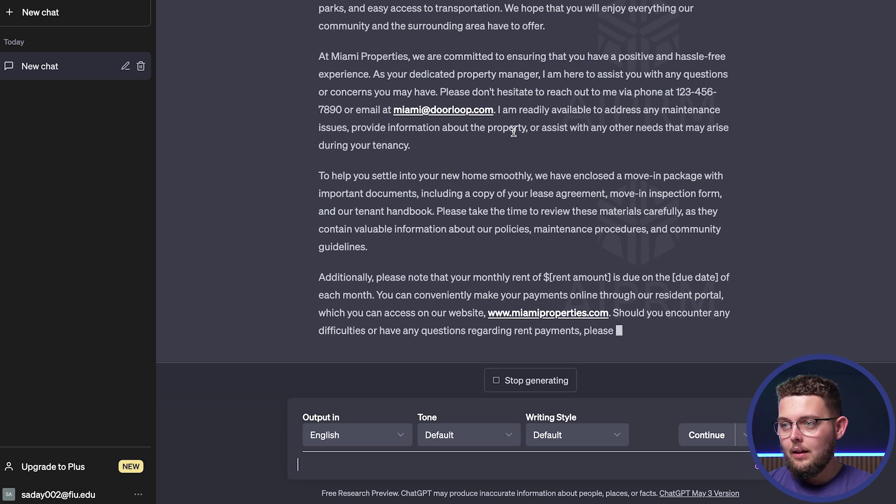
pyautogui.scroll(1, 513, 132)
pyautogui.scroll(2, 514, 132)
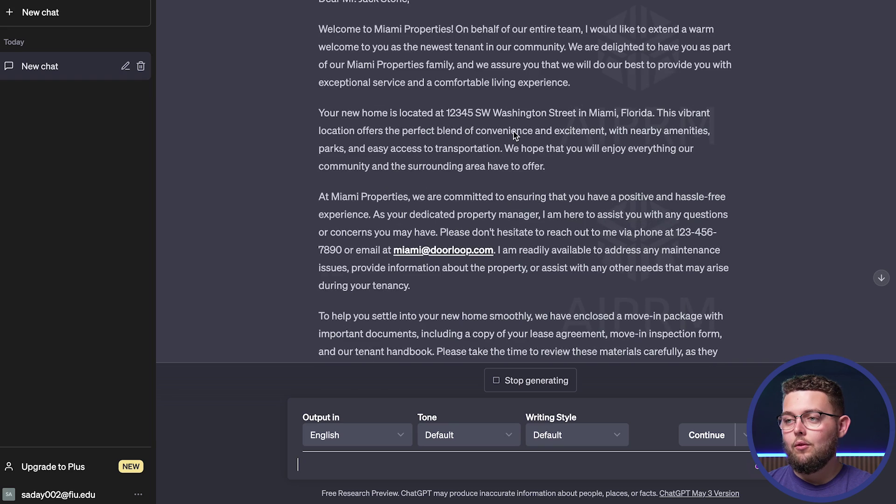
pyautogui.scroll(1, 514, 131)
pyautogui.scroll(4, 513, 131)
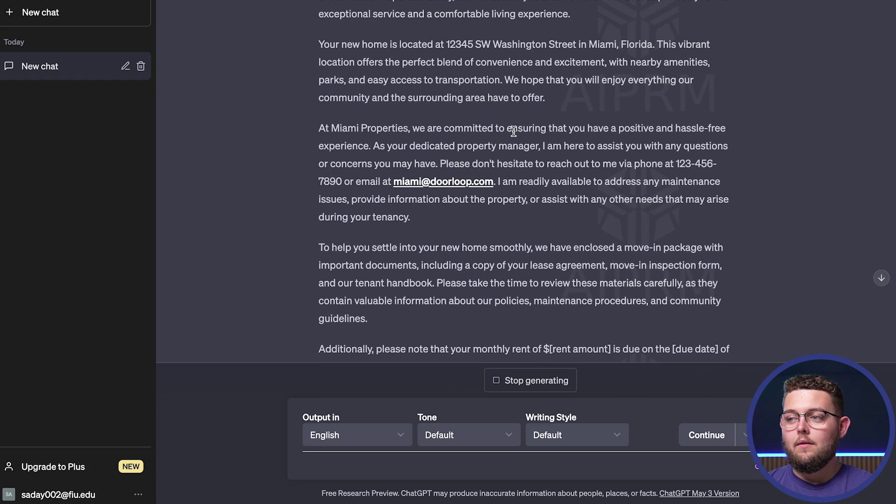
pyautogui.scroll(-4, 513, 132)
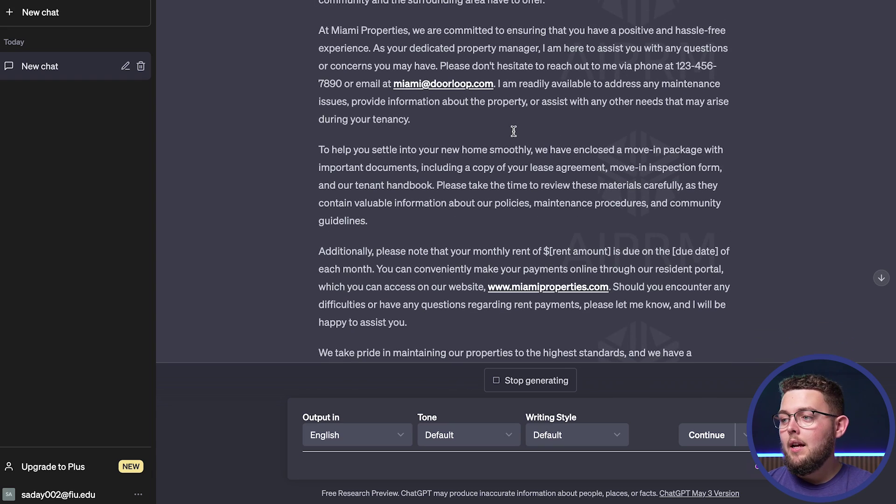
pyautogui.moveTo(628, 70); pyautogui.dragTo(546, 87)
pyautogui.scroll(4, 546, 89)
pyautogui.scroll(5, 546, 90)
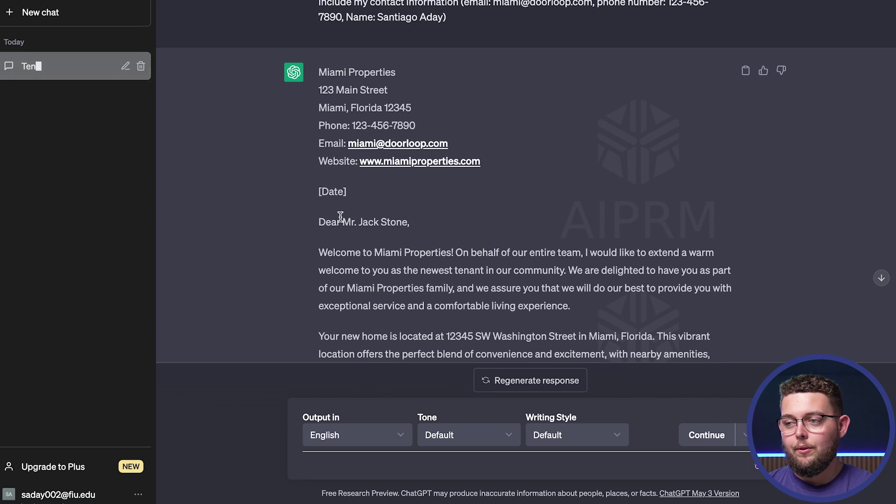
pyautogui.scroll(-2, 343, 217)
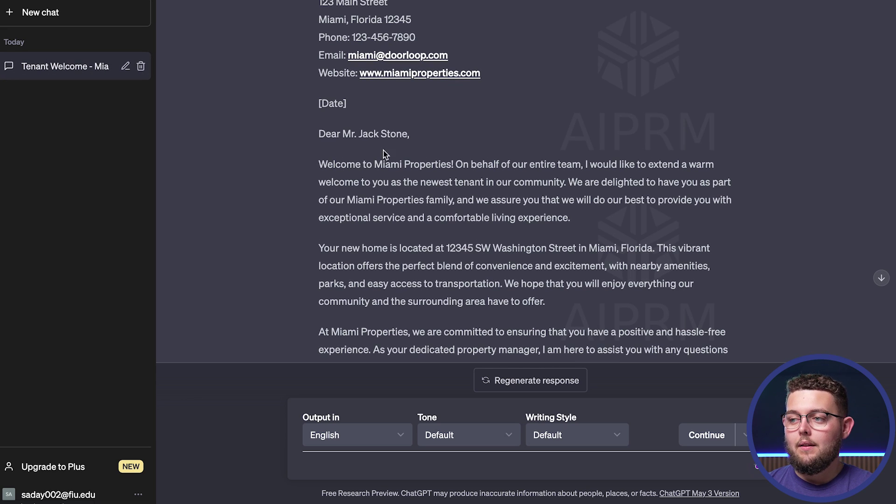
pyautogui.scroll(-2, 393, 154)
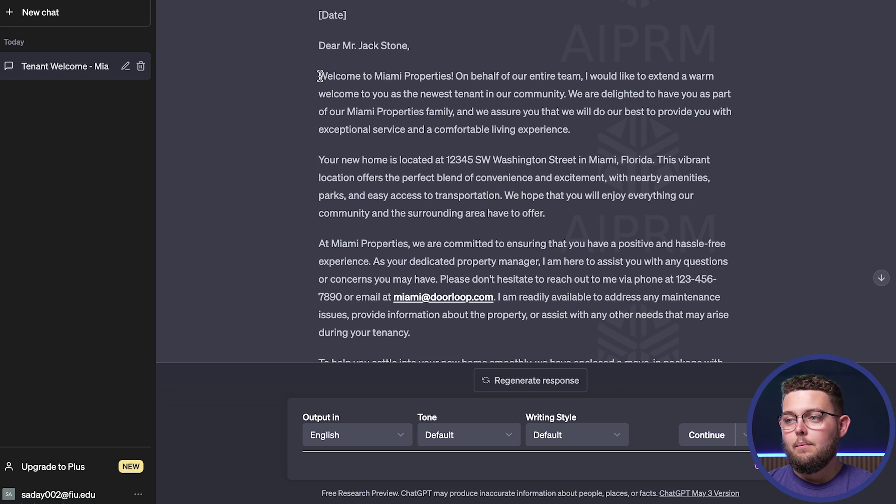
pyautogui.scroll(-5, 510, 216)
pyautogui.scroll(-2, 511, 222)
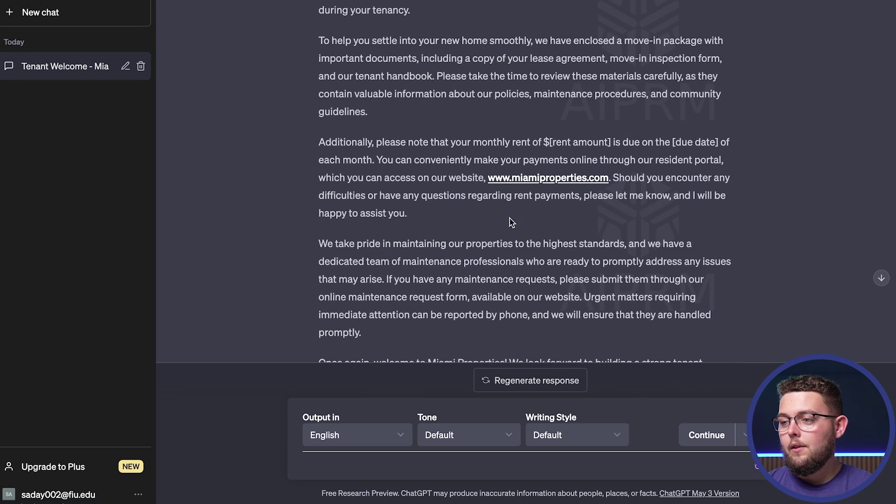
pyautogui.scroll(-3, 511, 222)
pyautogui.scroll(-1, 511, 222)
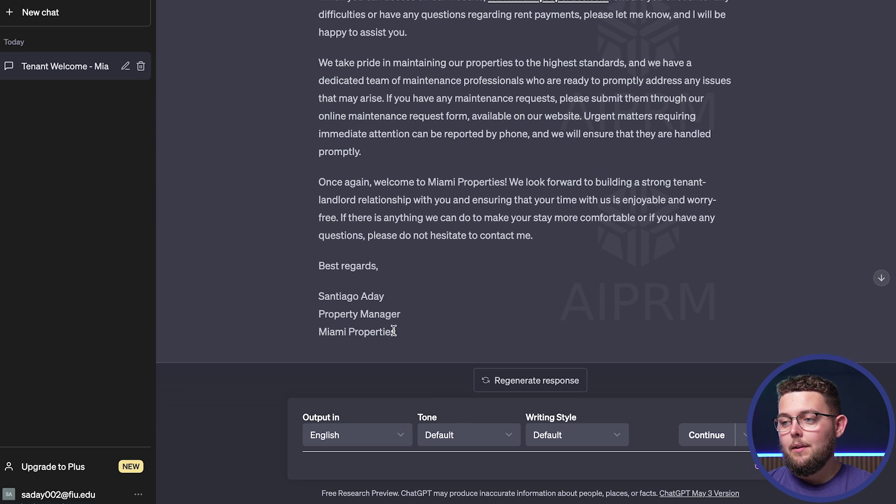
pyautogui.scroll(2, 405, 336)
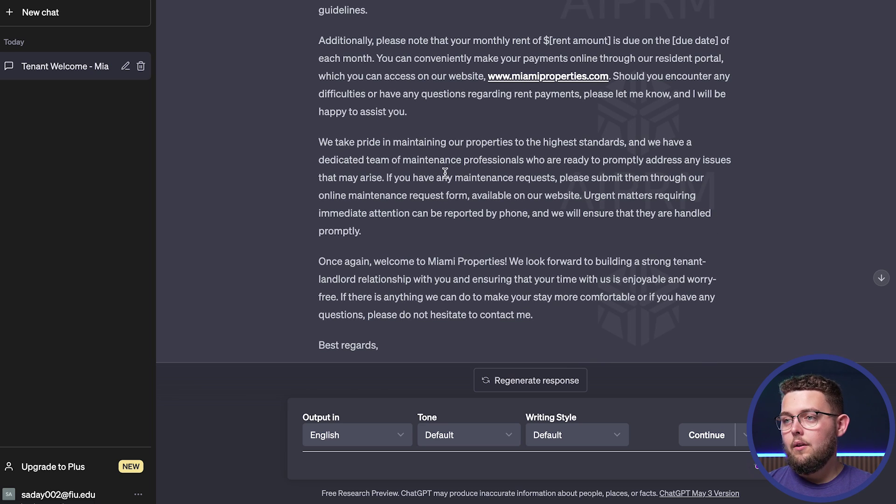
pyautogui.scroll(10, 445, 174)
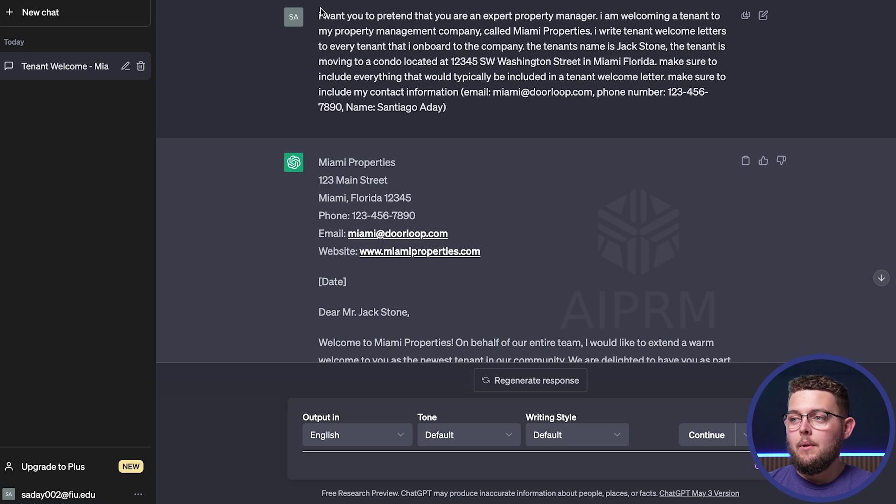
pyautogui.scroll(-10, 429, 243)
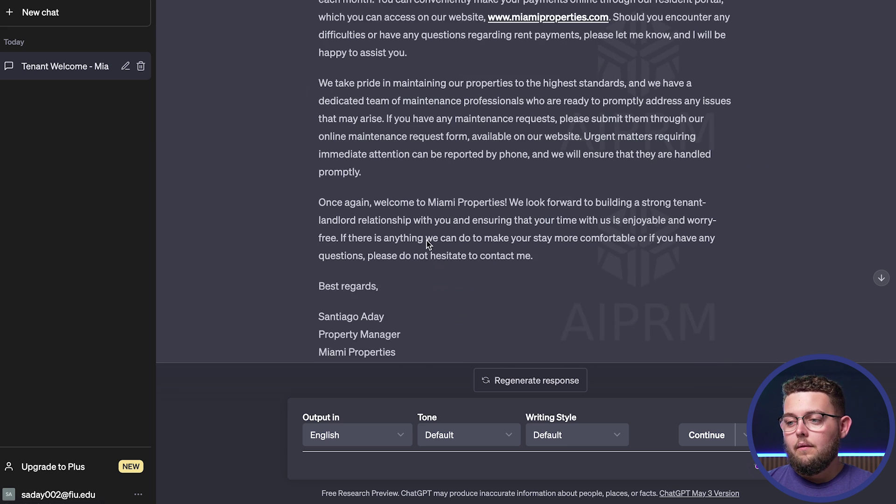
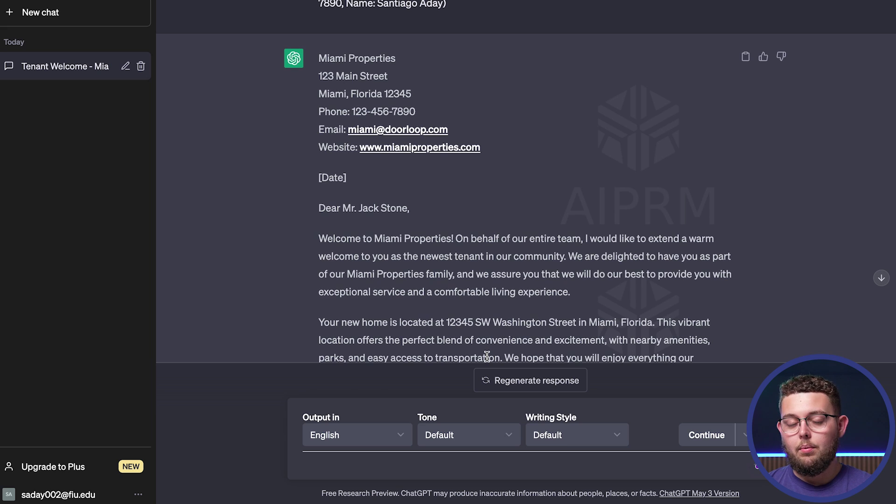
# Step: Read through ChatGPT's Miami Properties welcome letter for the new condo tenant
pyautogui.scroll(-2, 487, 356)
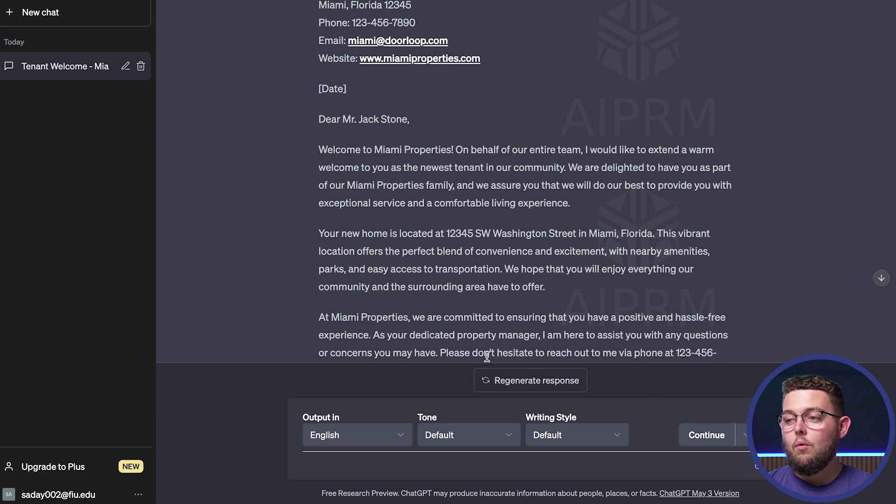
pyautogui.scroll(4, 487, 356)
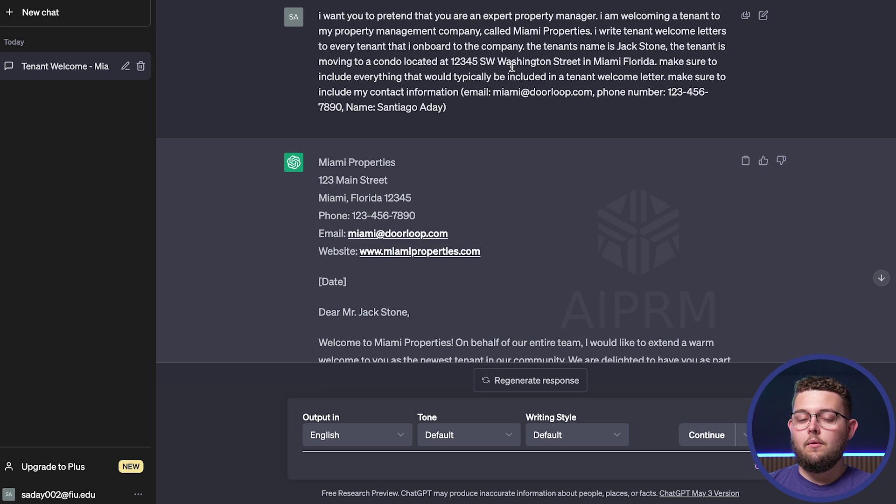
pyautogui.scroll(-2, 512, 69)
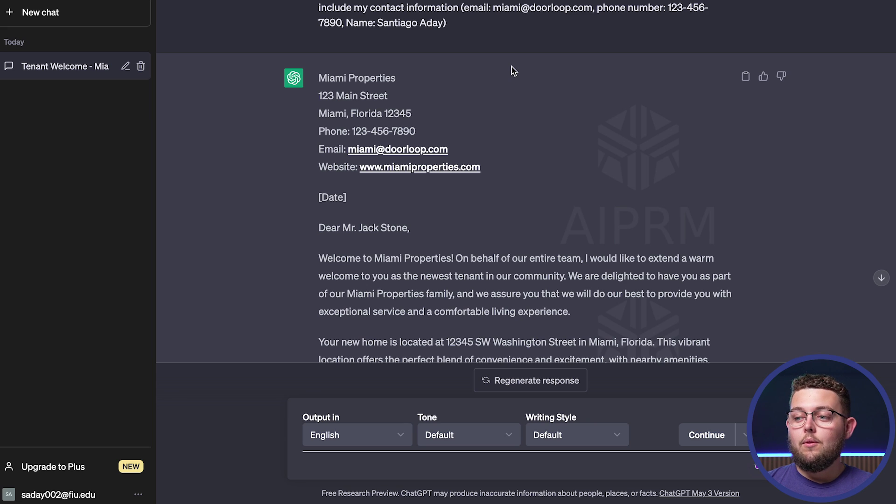
# Step: Regenerate the welcome letter and review the 2/2 version signed with contact email and phone
pyautogui.click(500, 393)
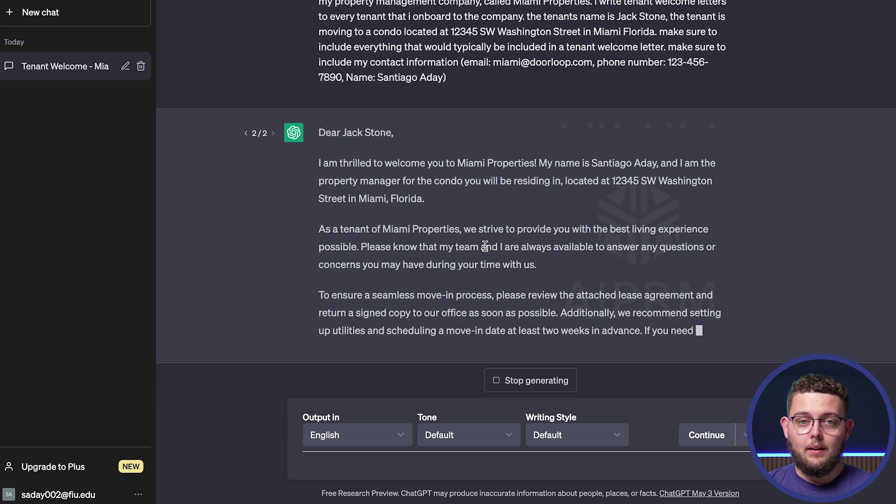
pyautogui.scroll(2, 485, 246)
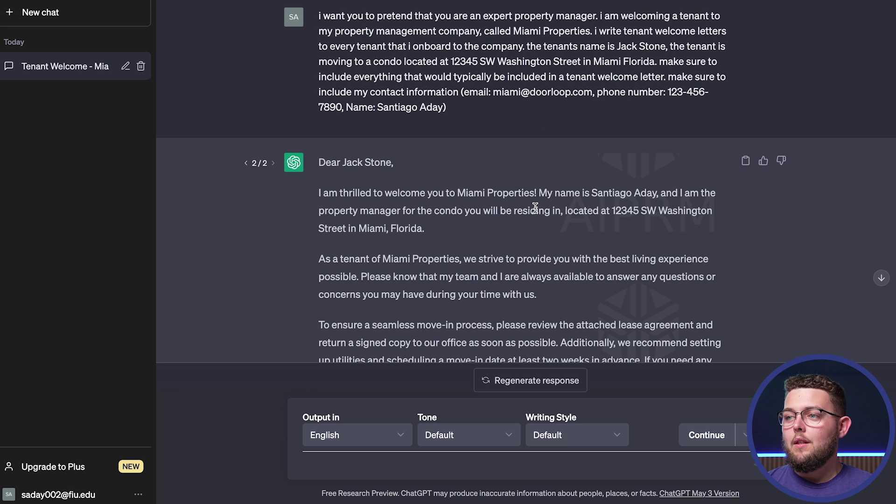
pyautogui.scroll(-4, 466, 153)
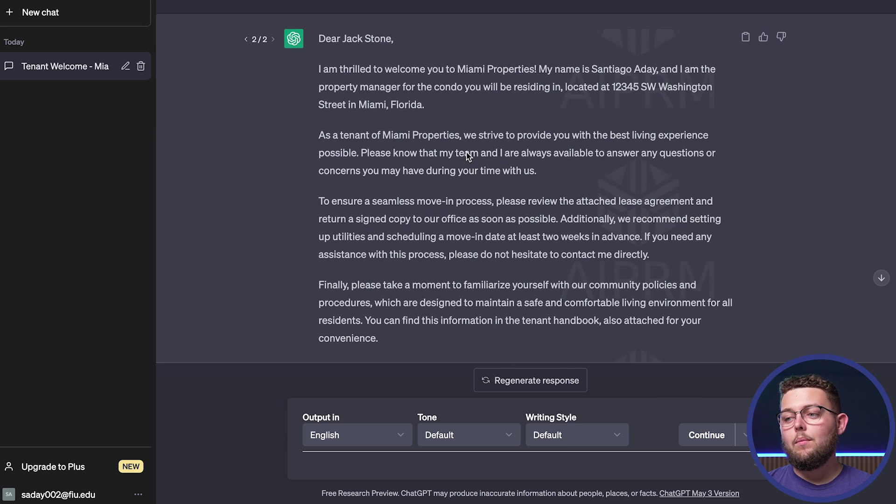
pyautogui.scroll(-2, 466, 152)
pyautogui.scroll(4, 466, 153)
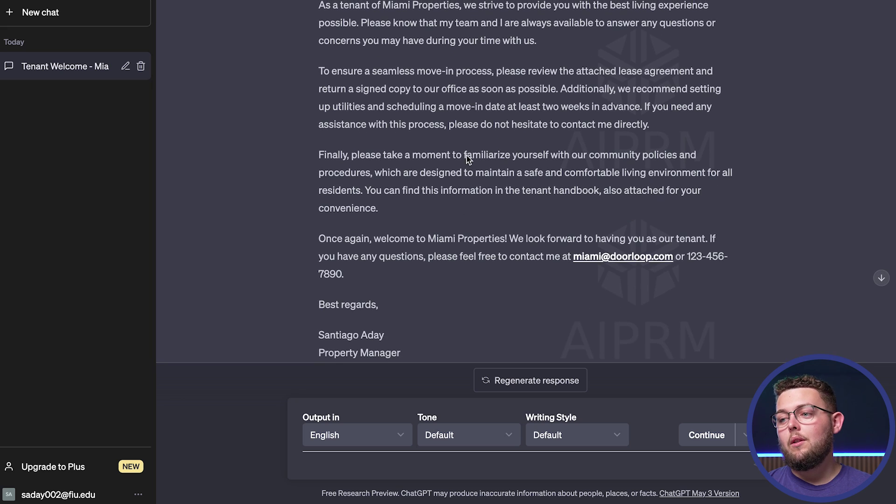
pyautogui.scroll(1, 466, 154)
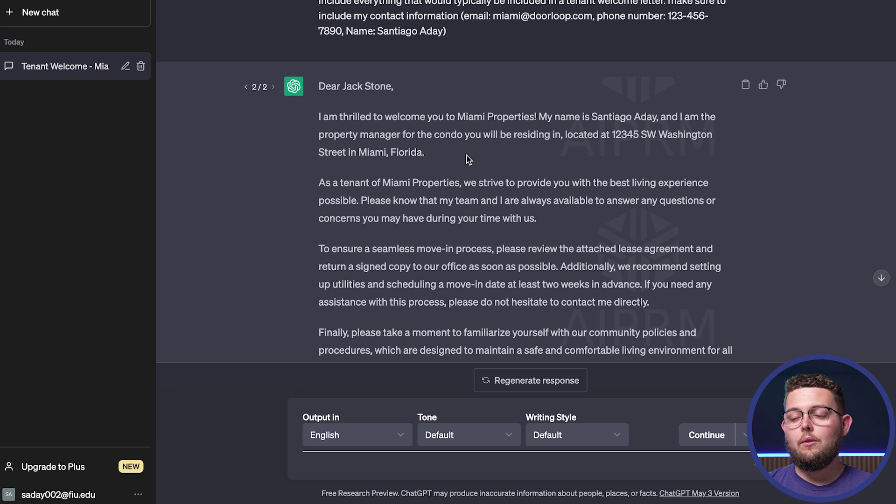
pyautogui.scroll(2, 468, 159)
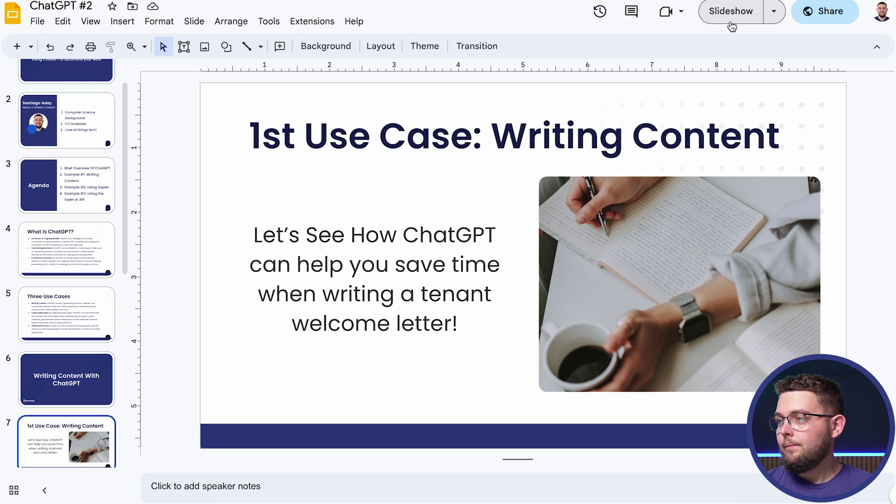
pyautogui.click(732, 23)
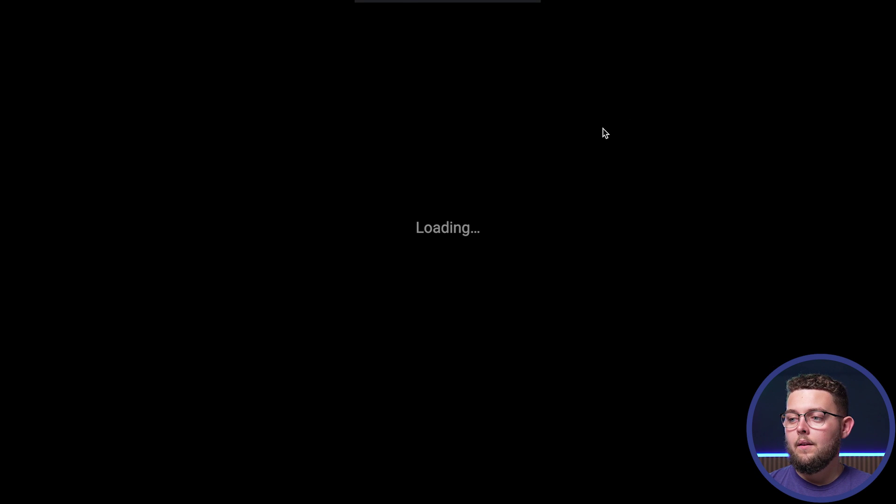
# Step: Step the slideshow to the '2nd Use Case: Zapier Integration' slide, then exit presenting
pyautogui.press('Left')
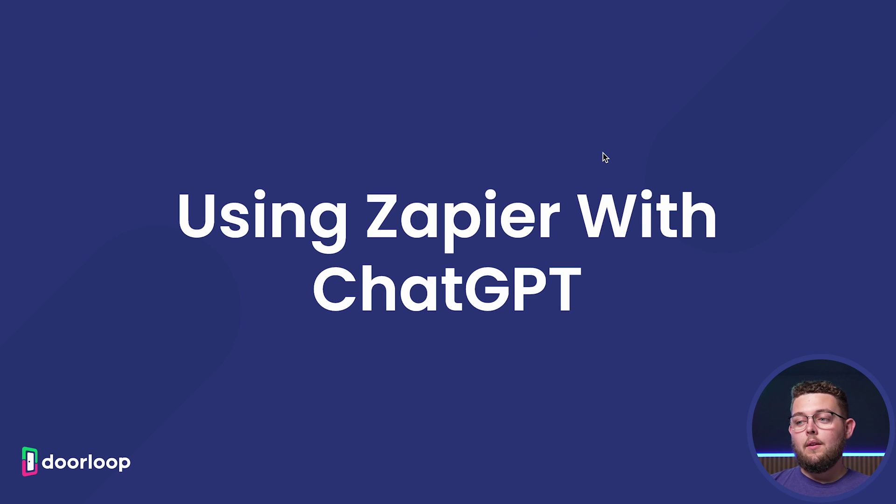
pyautogui.press('Right')
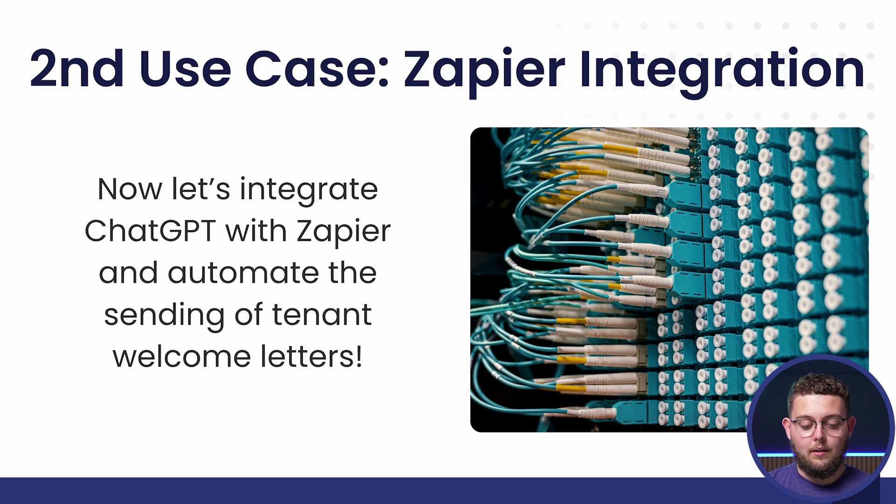
pyautogui.press('Escape')
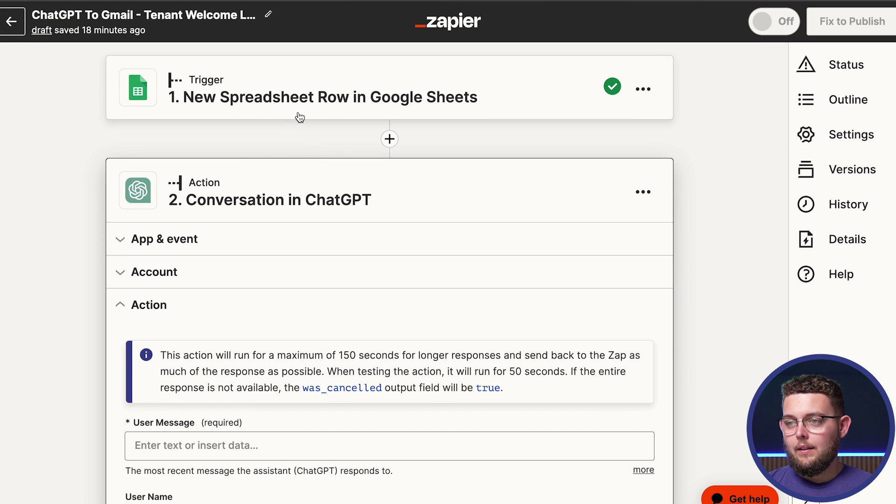
# Step: Expand the Google Sheets New Spreadsheet Row trigger and check the Tenant Information sheet
pyautogui.click(319, 112)
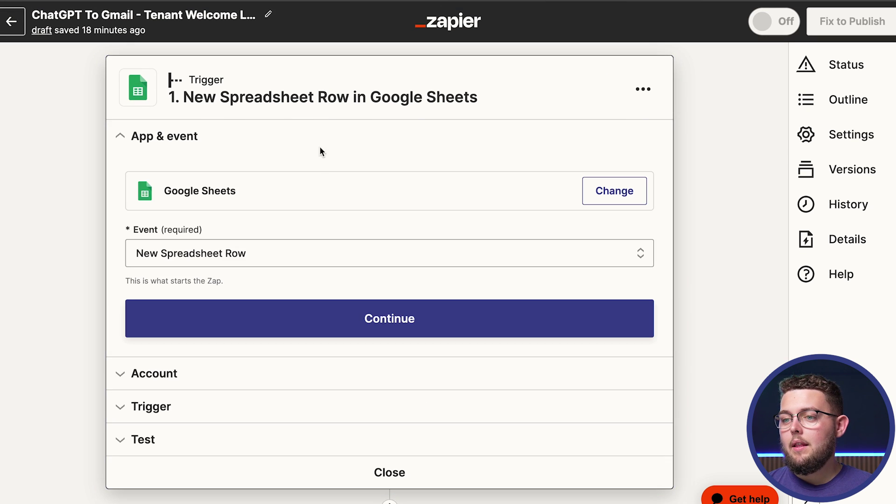
pyautogui.scroll(-2, 313, 188)
pyautogui.scroll(2, 368, 159)
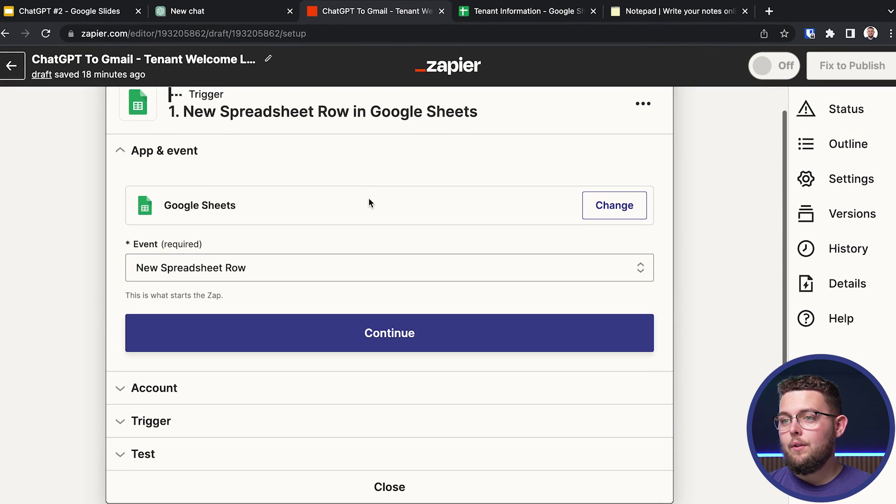
pyautogui.click(501, 16)
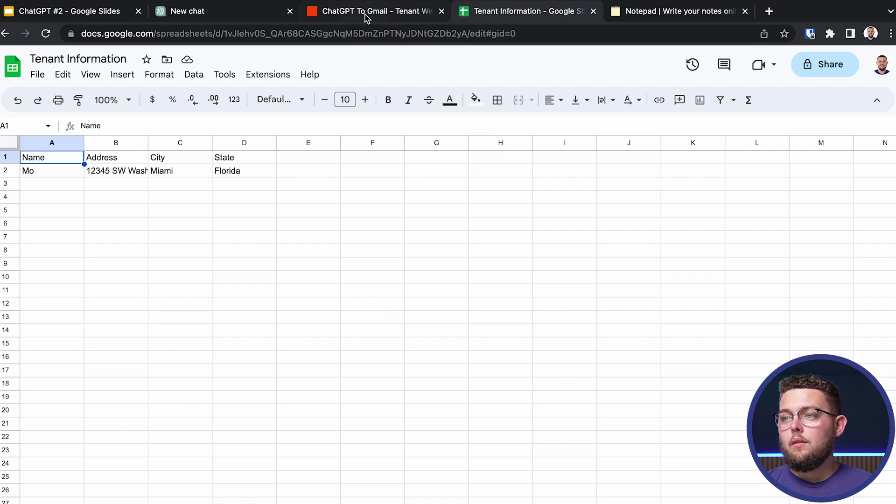
pyautogui.click(365, 15)
pyautogui.scroll(1, 202, 194)
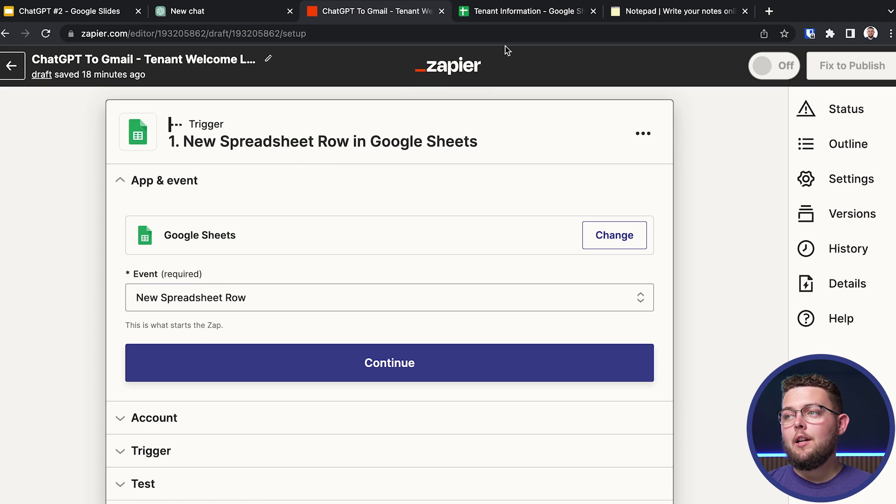
# Step: Paste the tested ChatGPT welcome-letter prompt into the ChatGPT action's User Message field
pyautogui.click(508, 18)
pyautogui.click(354, 19)
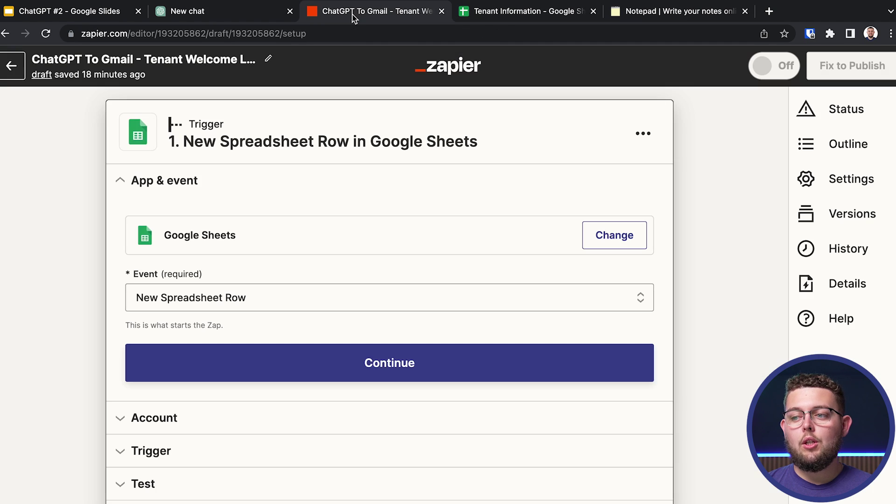
pyautogui.scroll(-3, 174, 486)
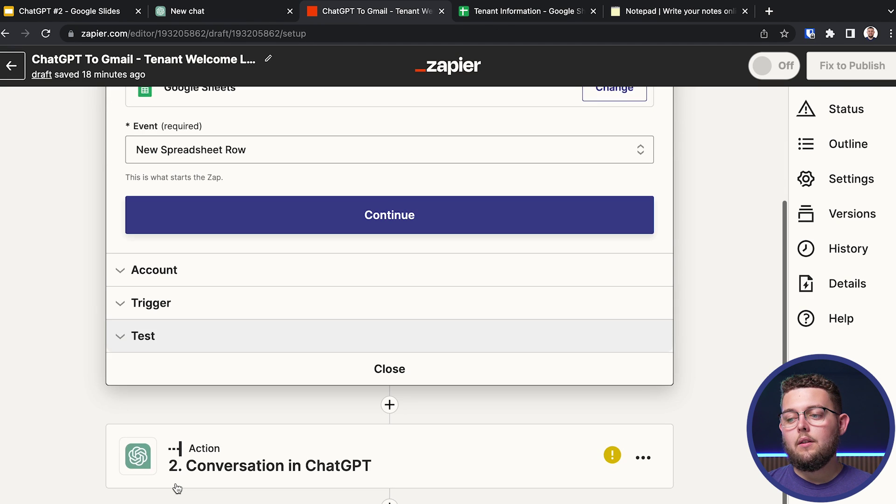
pyautogui.click(202, 478)
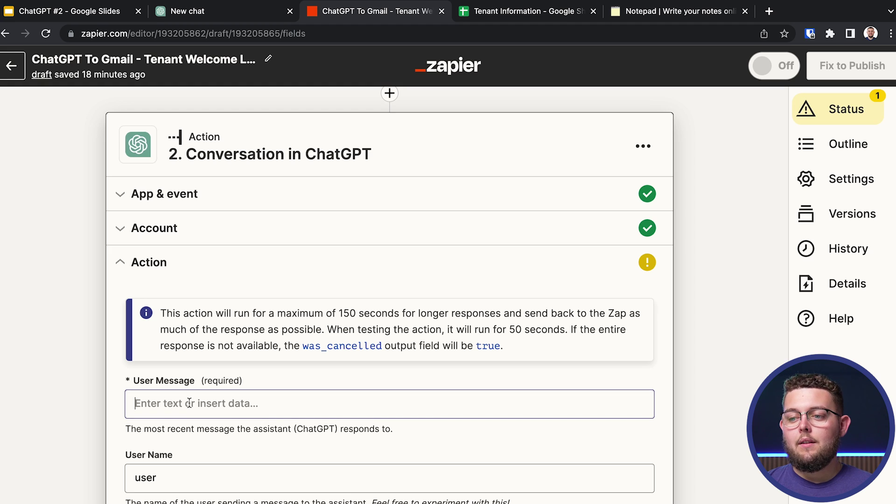
pyautogui.click(189, 402)
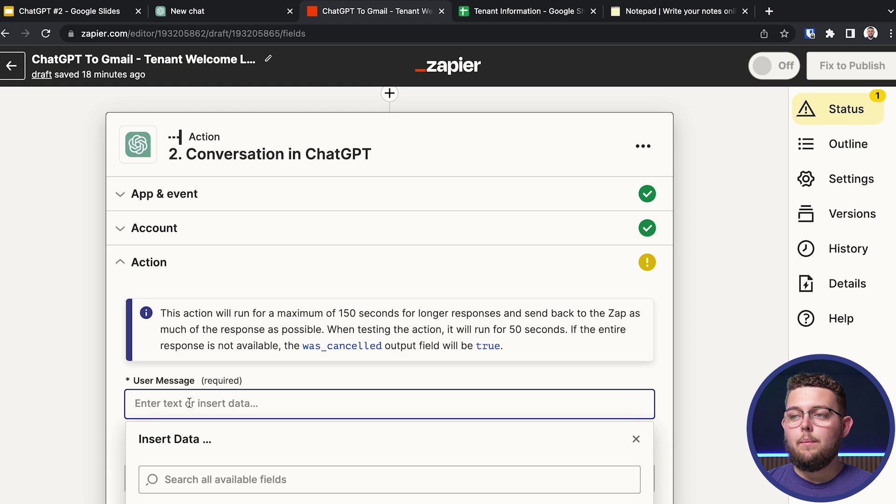
pyautogui.click(194, 14)
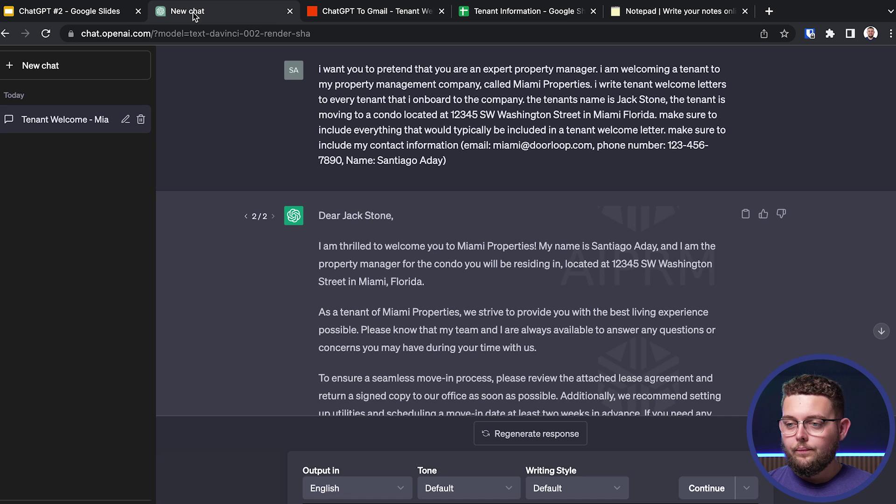
pyautogui.moveTo(459, 168); pyautogui.dragTo(317, 70)
pyautogui.press('super+c')
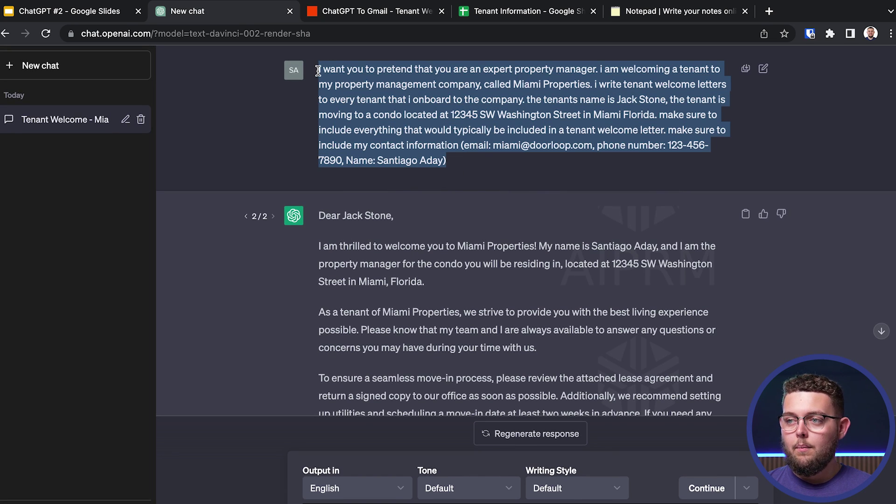
pyautogui.click(358, 12)
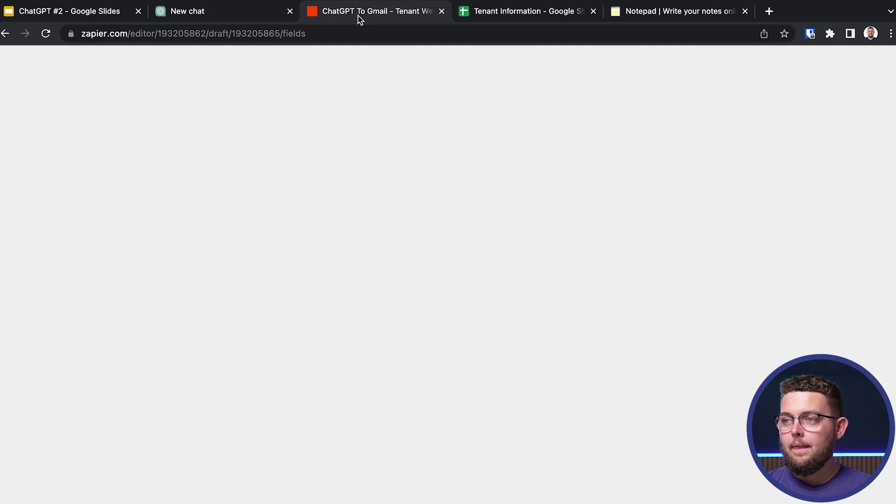
pyautogui.press('super+v')
# Step: Replace the hard-coded tenant name with the sheet's Name field and change 'condo' to 'property'
pyautogui.click(272, 411)
pyautogui.scroll(-3, 327, 364)
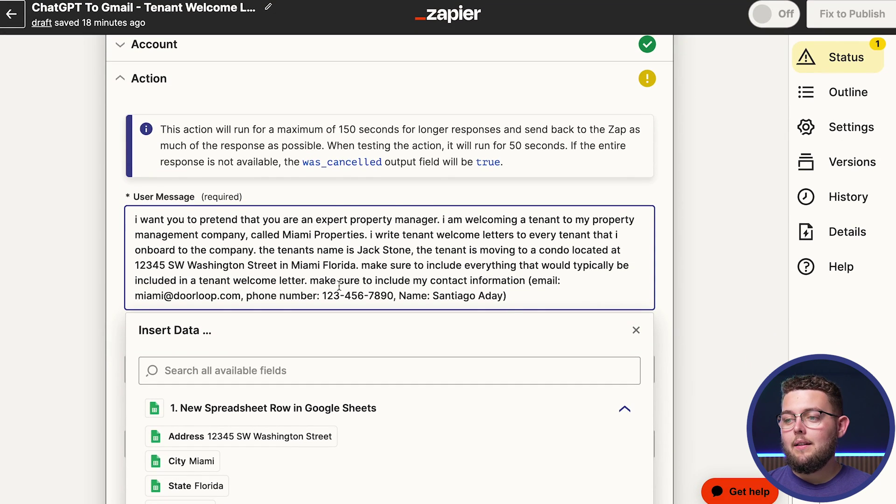
pyautogui.moveTo(361, 252); pyautogui.dragTo(412, 257)
pyautogui.press('BackSpace')
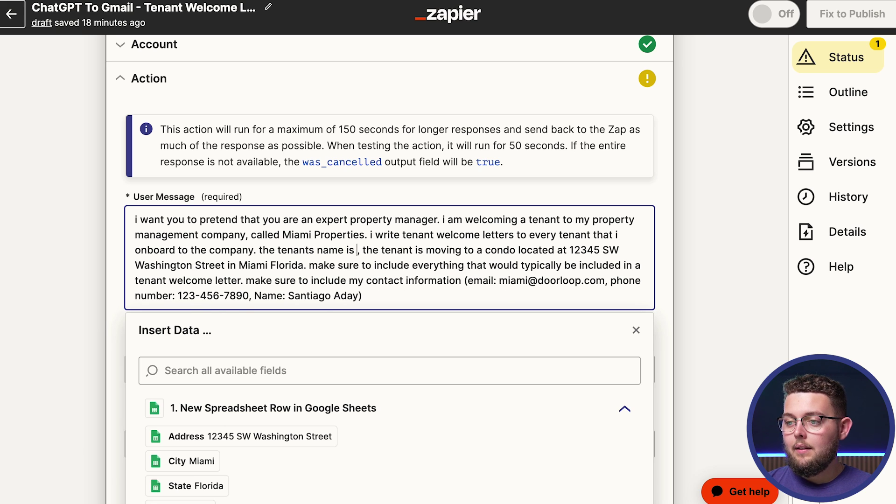
pyautogui.scroll(-1, 252, 430)
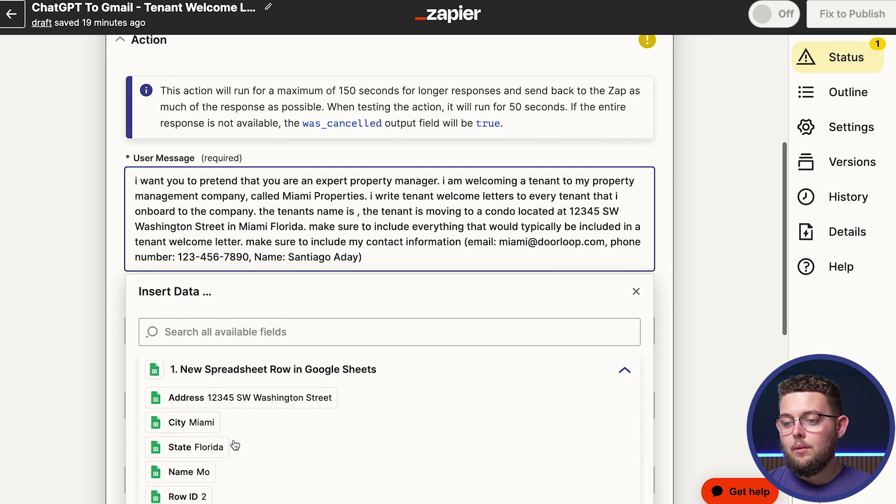
pyautogui.click(182, 472)
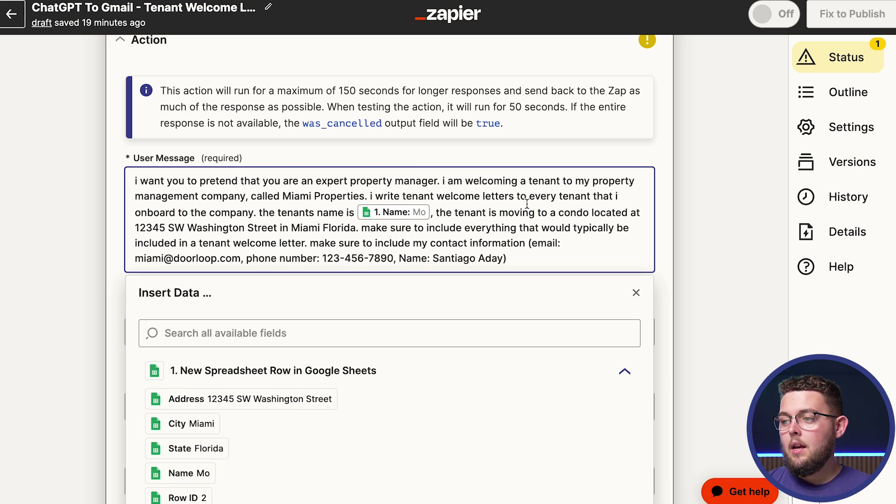
pyautogui.doubleClick(564, 213)
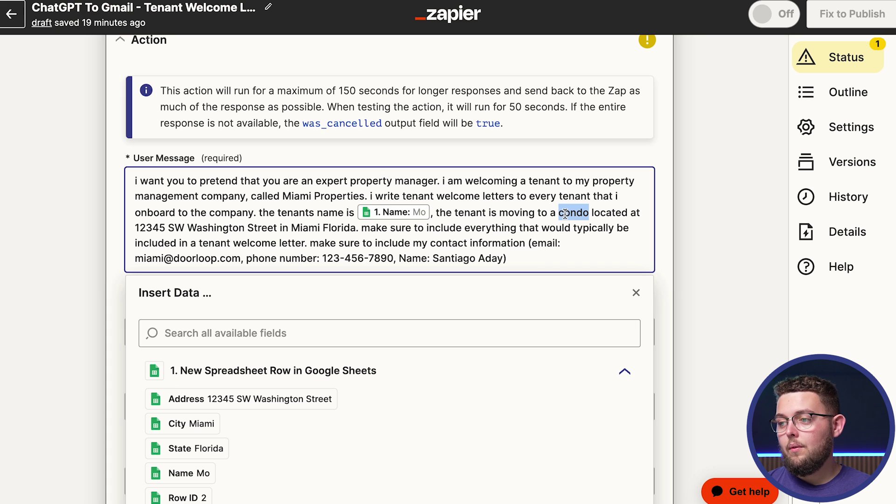
pyautogui.write('property')
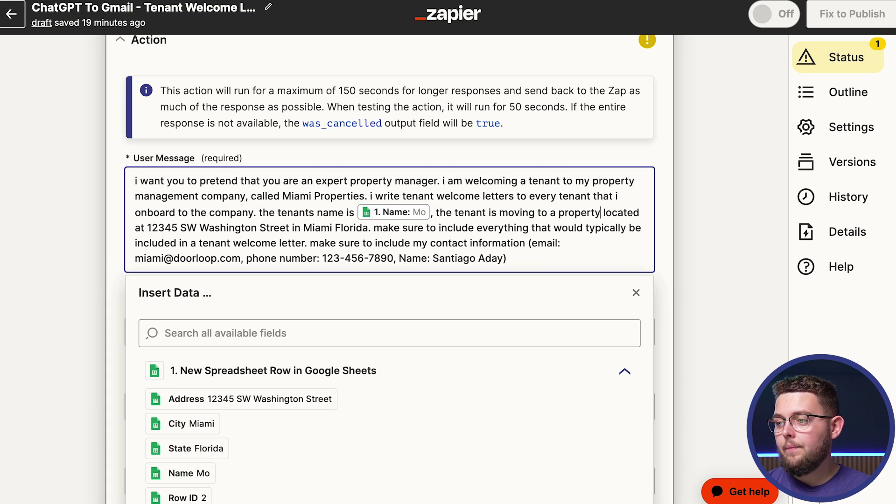
# Step: Swap the hard-coded street address, city and state for the sheet's Address, City, State fields
pyautogui.moveTo(147, 228); pyautogui.dragTo(293, 229)
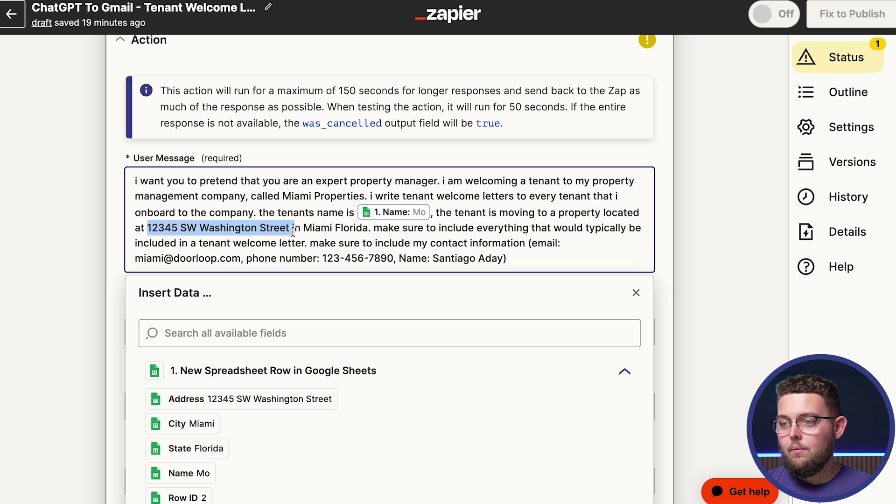
pyautogui.press('BackSpace')
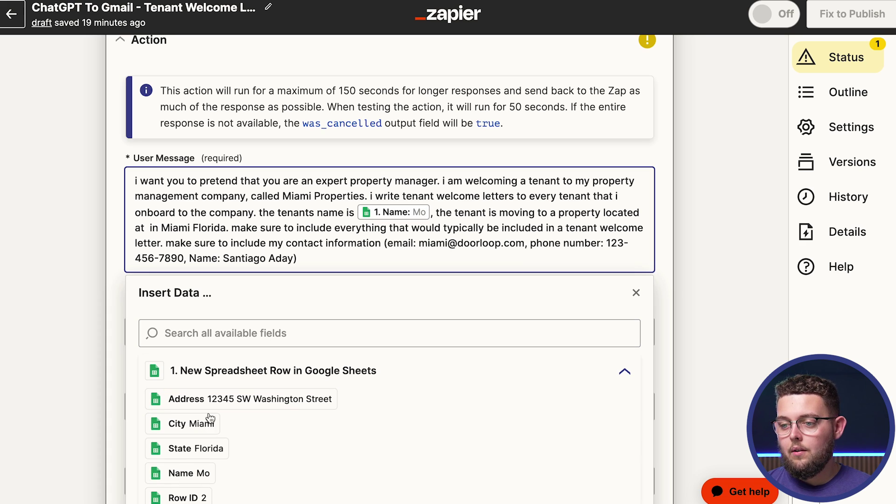
pyautogui.click(214, 404)
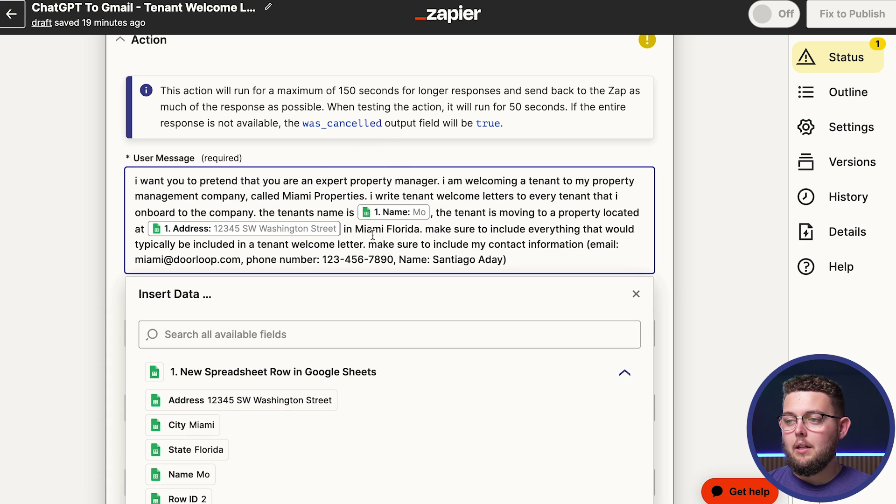
pyautogui.moveTo(355, 229); pyautogui.dragTo(420, 233)
pyautogui.press('BackSpace')
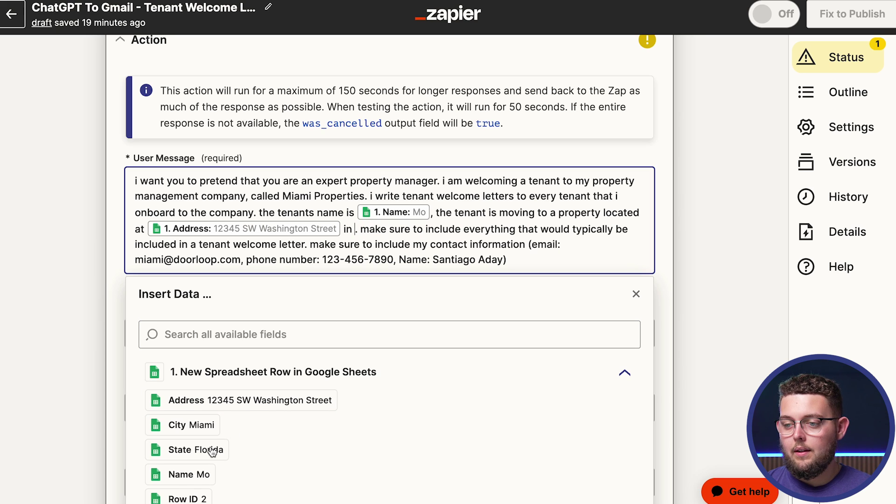
pyautogui.click(182, 426)
pyautogui.write(',')
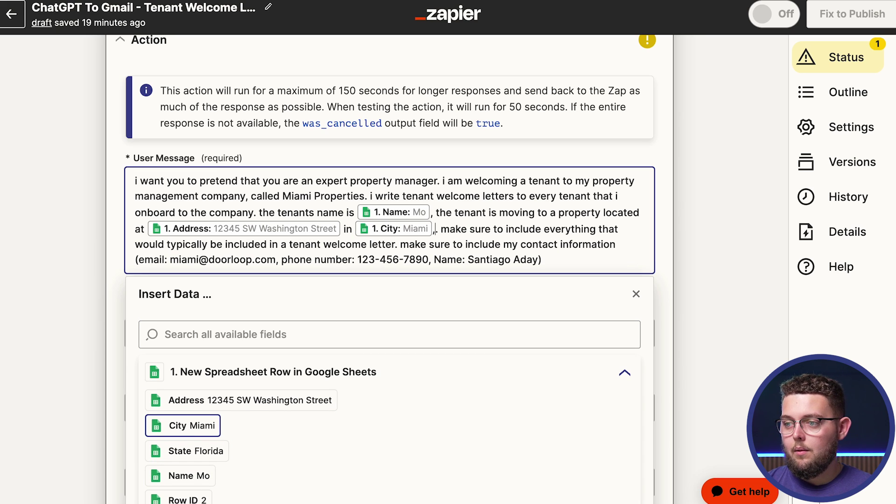
pyautogui.click(179, 451)
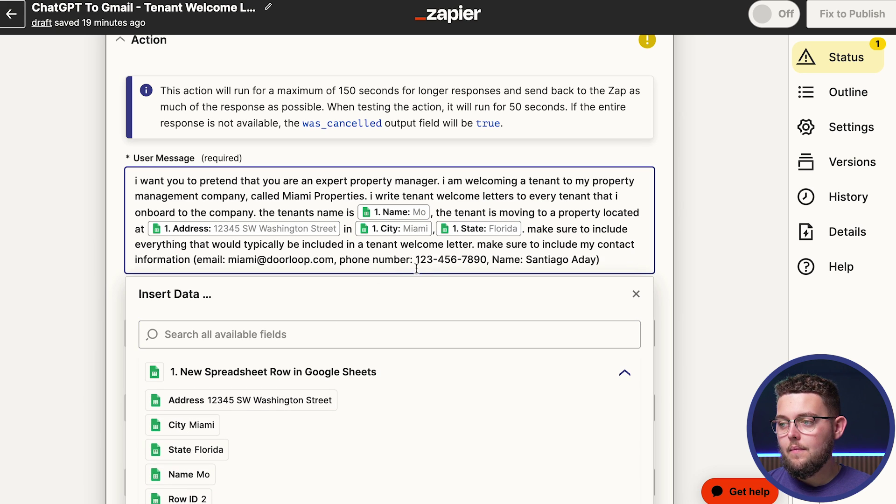
pyautogui.scroll(-1, 464, 263)
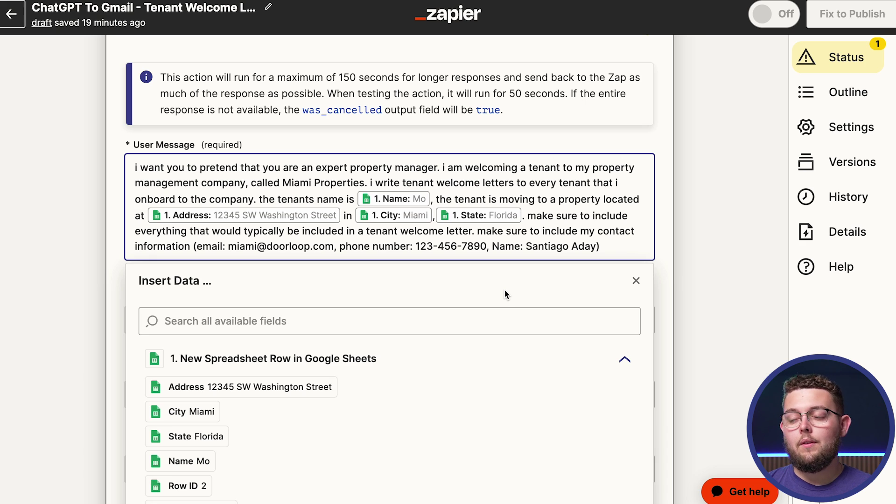
# Step: Keep model gpt-3.5-turbo and temperature 1.0 unchanged and continue to the test
pyautogui.click(638, 278)
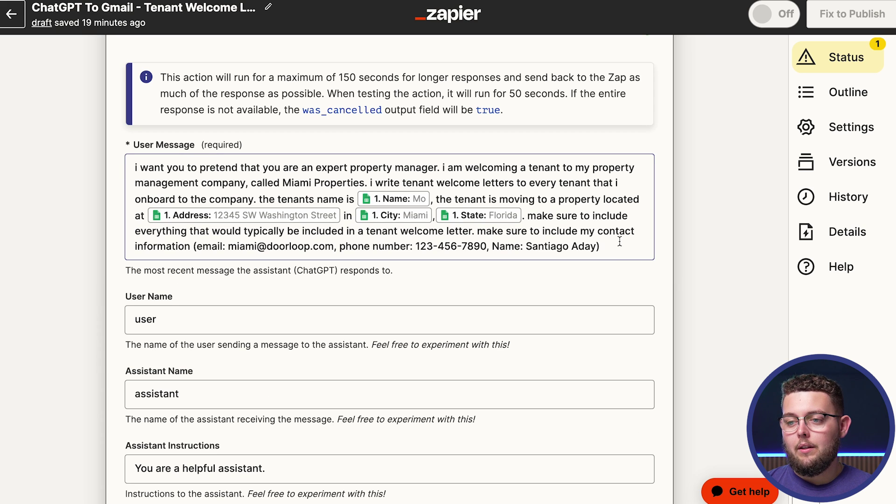
pyautogui.scroll(-3, 350, 350)
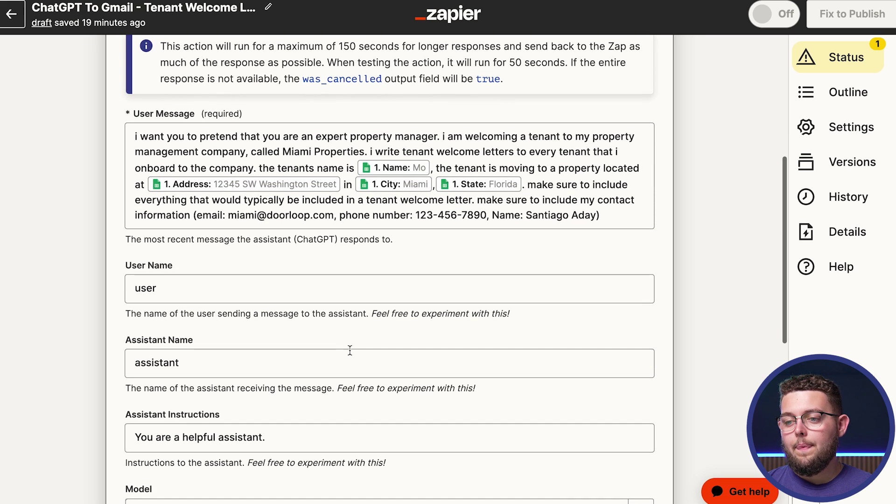
pyautogui.scroll(-1, 350, 350)
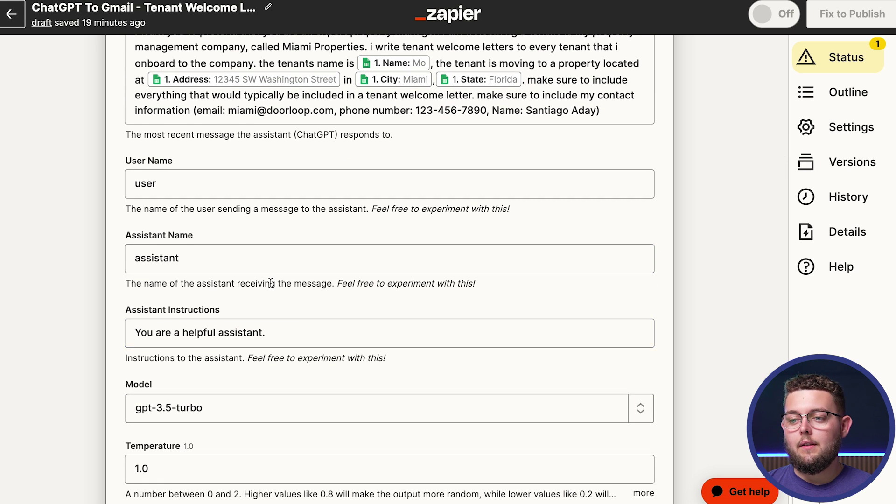
pyautogui.scroll(-2, 271, 285)
pyautogui.scroll(-4, 270, 282)
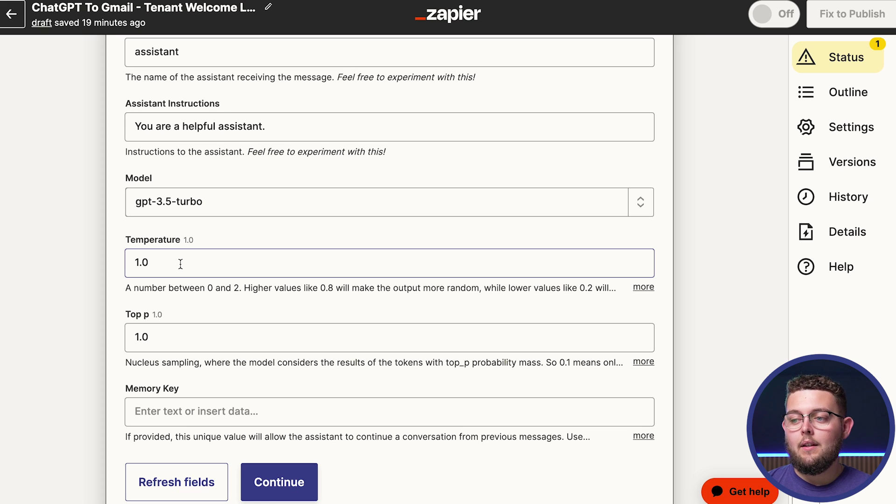
pyautogui.click(286, 304)
pyautogui.click(200, 264)
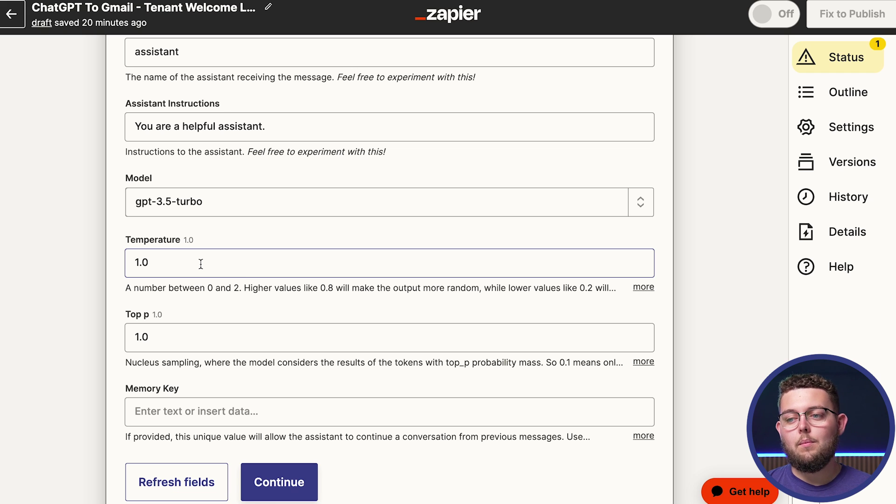
pyautogui.scroll(-2, 201, 264)
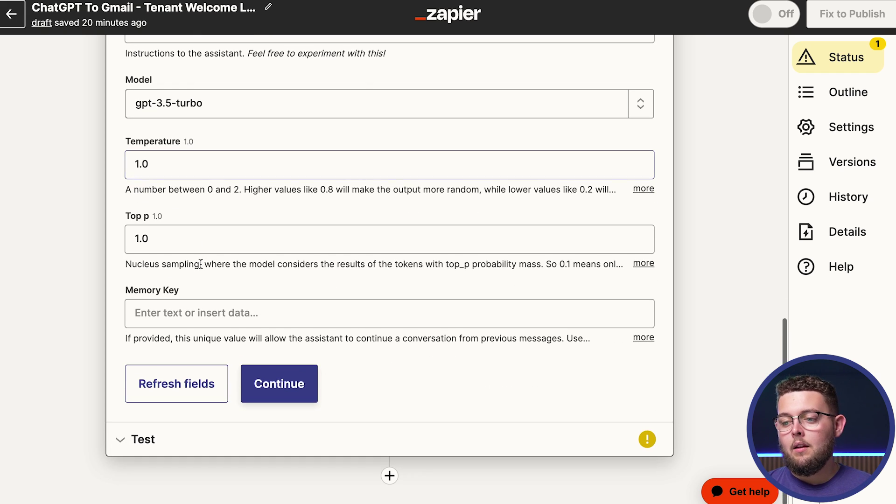
pyautogui.click(286, 377)
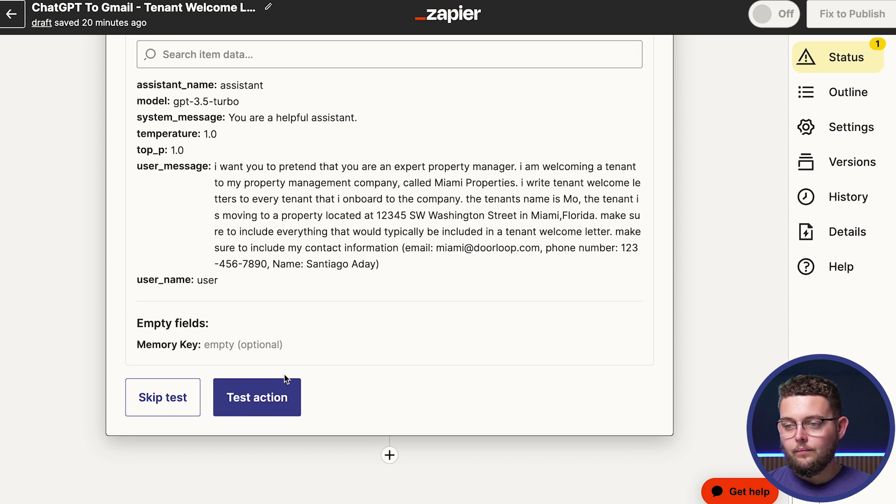
# Step: Test the ChatGPT conversation step and read the returned Miami Properties welcome letter
pyautogui.click(273, 397)
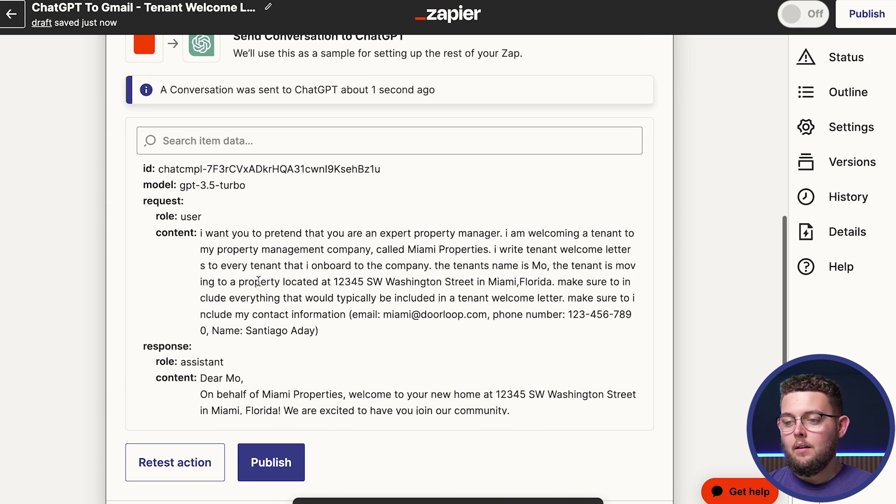
pyautogui.scroll(-4, 299, 330)
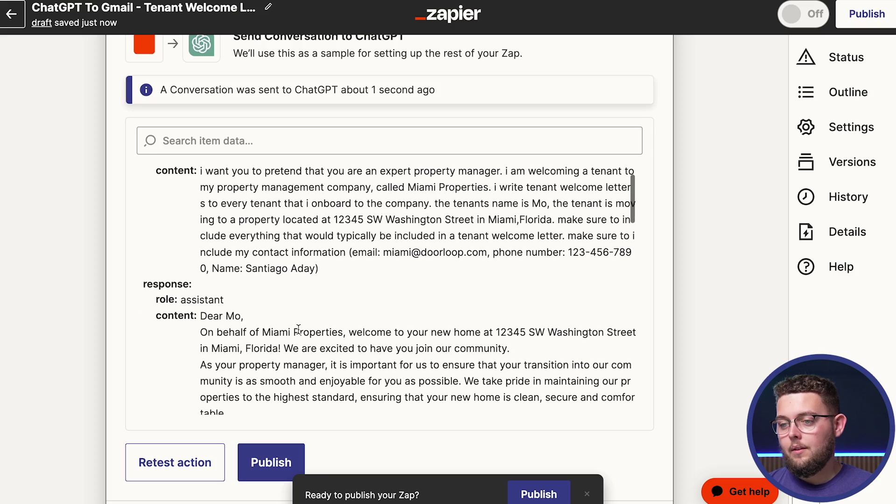
pyautogui.scroll(-8, 299, 331)
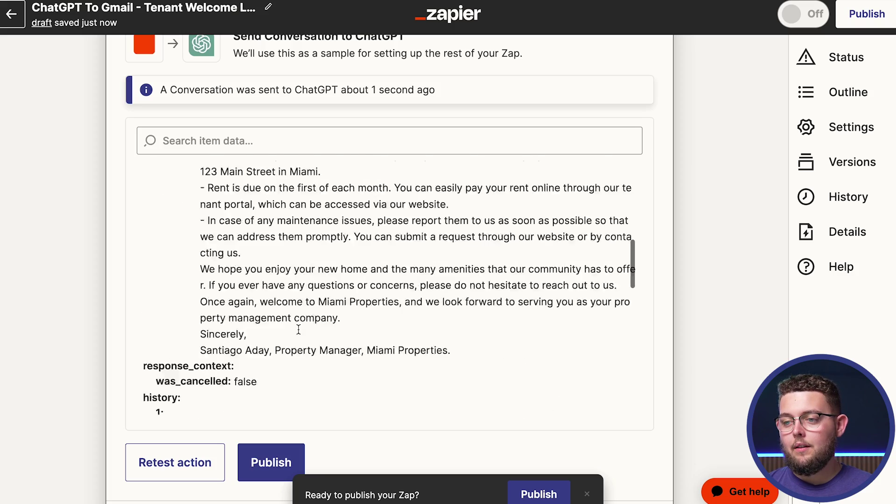
pyautogui.scroll(5, 299, 331)
pyautogui.scroll(4, 298, 328)
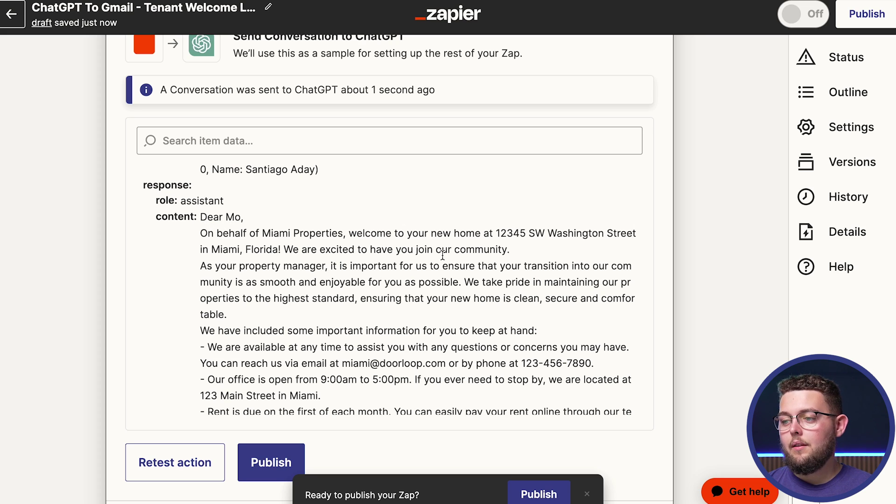
pyautogui.scroll(-1, 443, 255)
# Step: Compare the test output with the ChatGPT chat and add a new step after it
pyautogui.moveTo(230, 10)
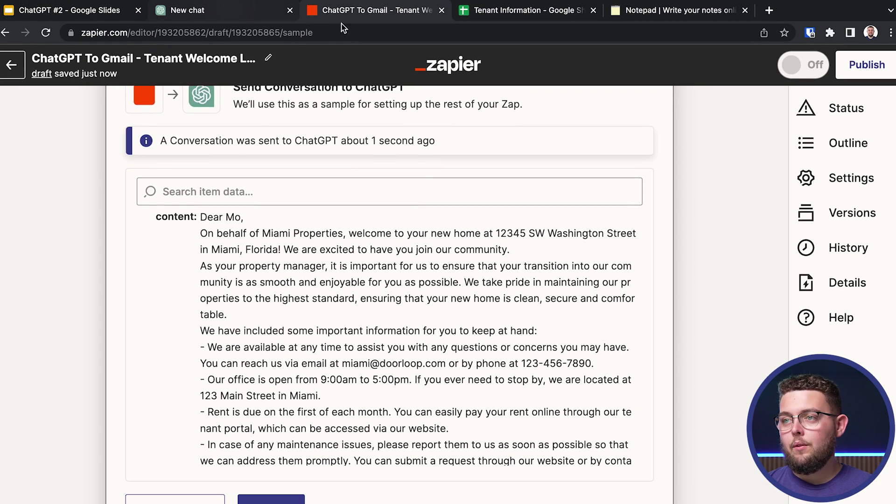
pyautogui.hotkey('ctrl', 'shift', 'Tab')
pyautogui.click(359, 16)
pyautogui.scroll(-8, 318, 364)
pyautogui.scroll(-2, 317, 331)
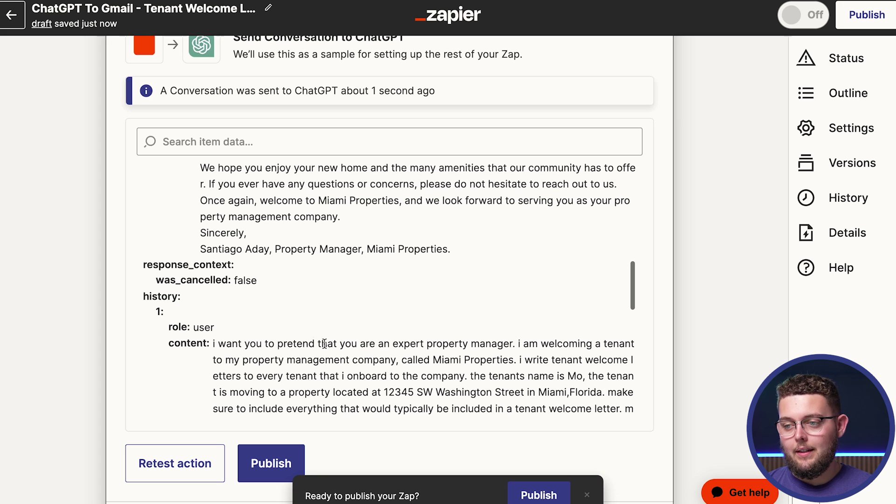
pyautogui.scroll(-4, 735, 383)
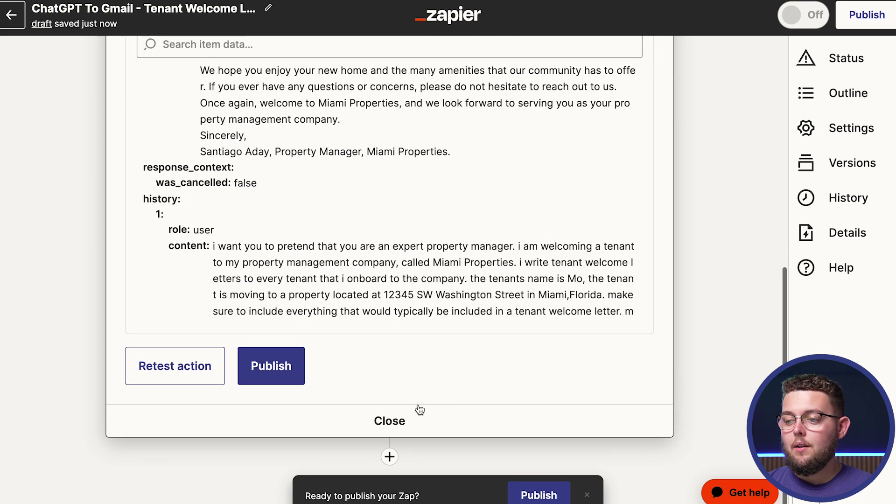
pyautogui.click(389, 457)
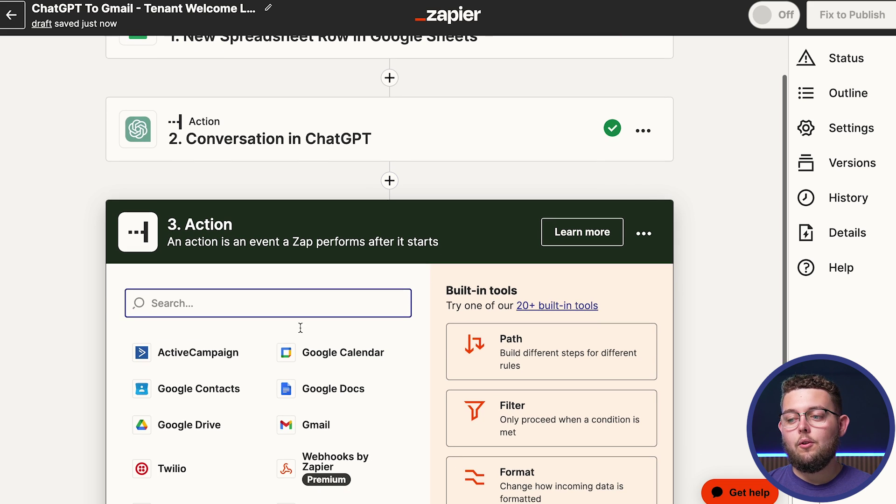
# Step: Set the third step to Gmail's Send Email event, then view the Tenant Information sheet
pyautogui.click(297, 428)
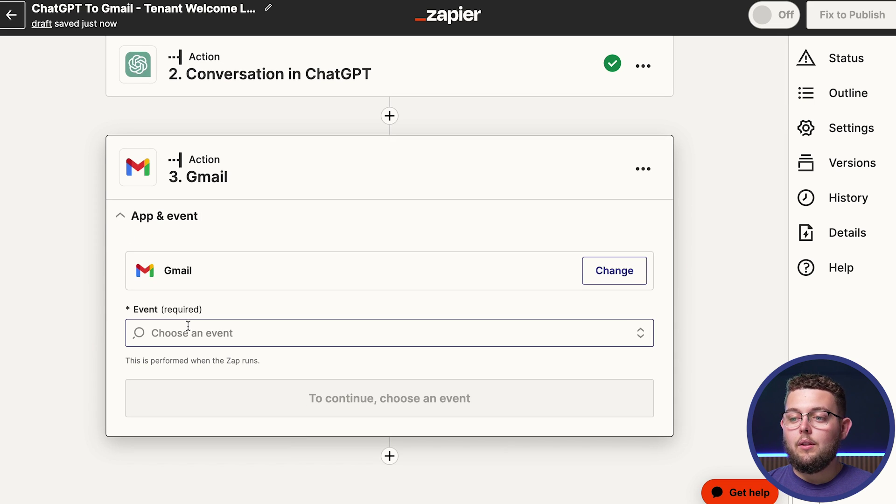
pyautogui.click(187, 332)
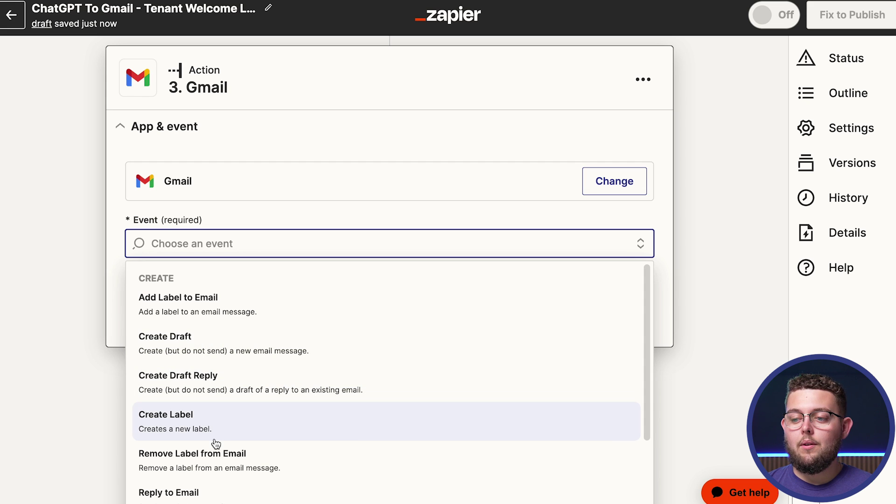
pyautogui.scroll(-3, 216, 443)
pyautogui.click(202, 422)
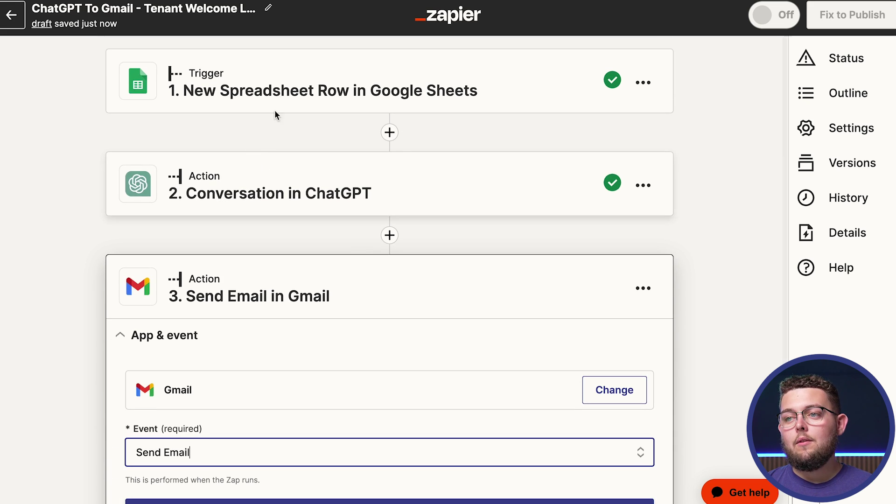
pyautogui.scroll(-3, 212, 422)
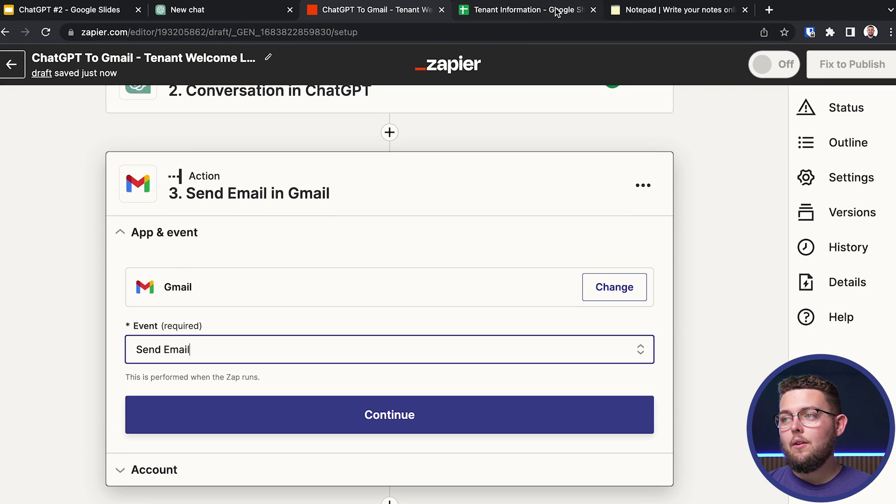
pyautogui.click(518, 10)
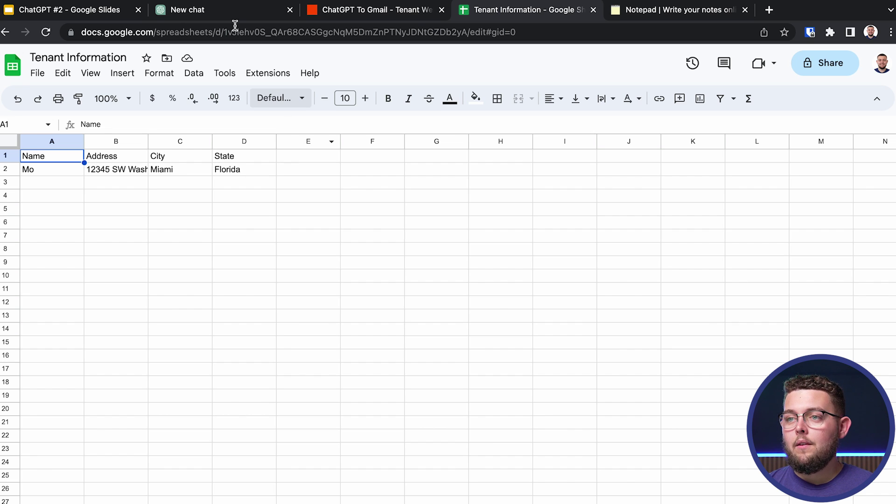
# Step: Back in the zap, close the Event dropdown and review the Sheets, ChatGPT and Gmail steps
pyautogui.click(343, 19)
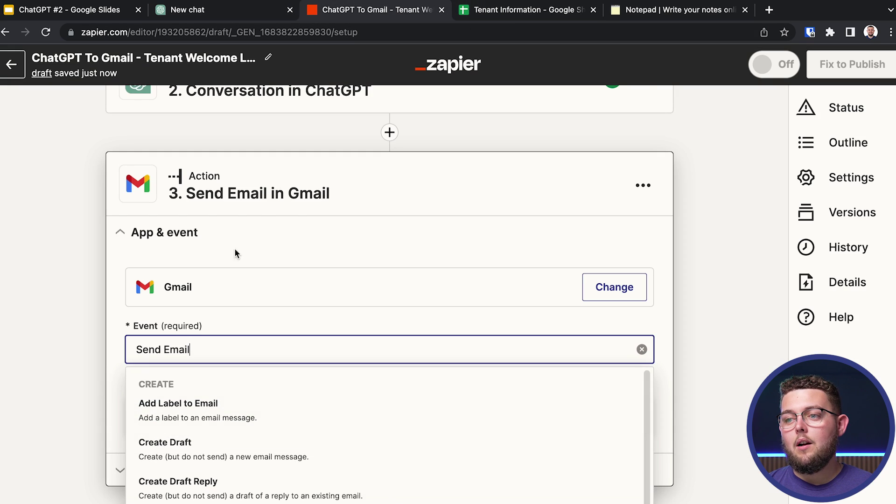
pyautogui.scroll(3, 231, 251)
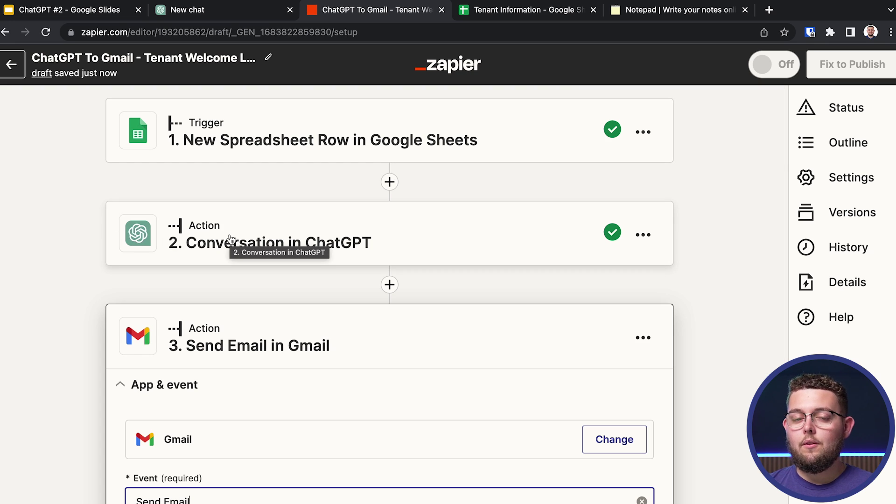
pyautogui.scroll(-3, 230, 239)
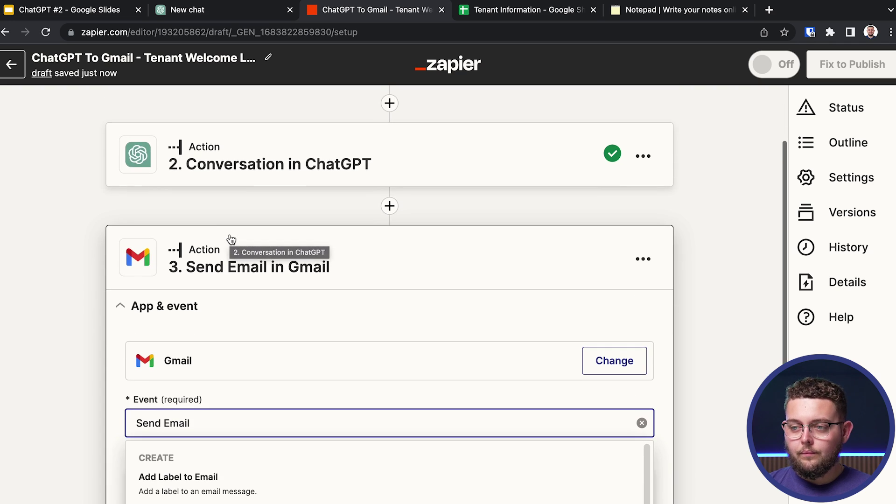
pyautogui.click(204, 332)
pyautogui.scroll(-2, 203, 332)
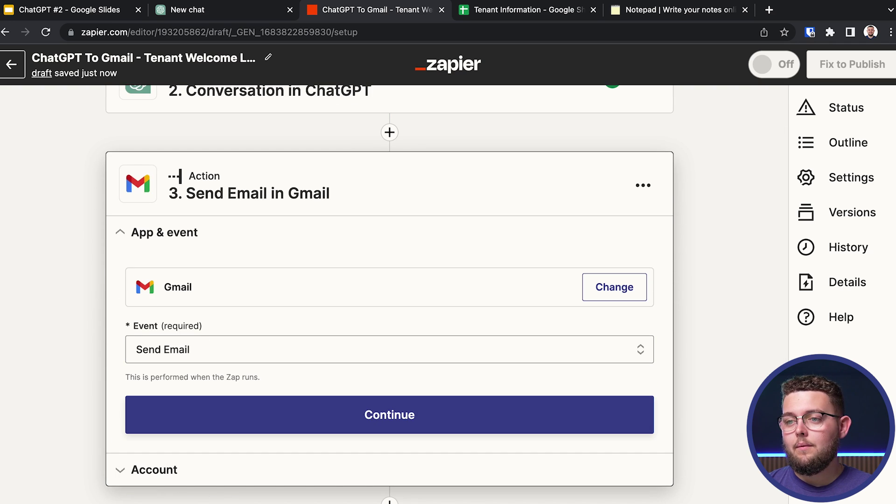
pyautogui.scroll(2, 389, 280)
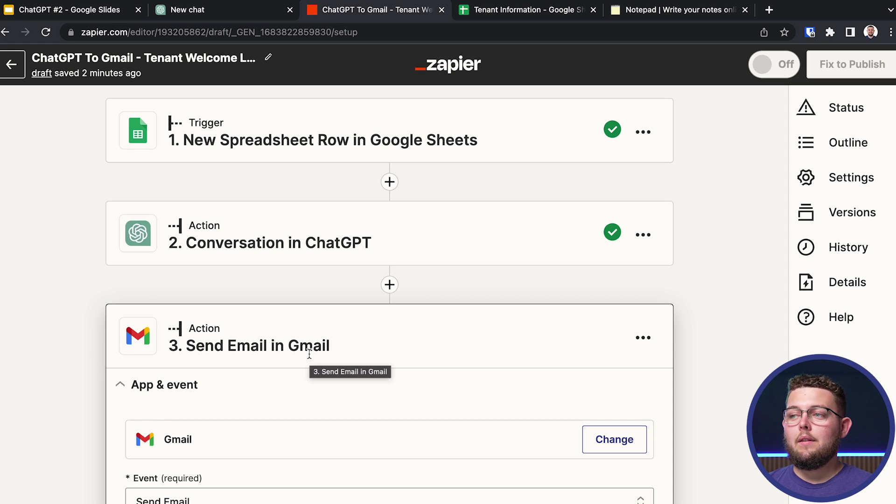
pyautogui.scroll(1, 309, 354)
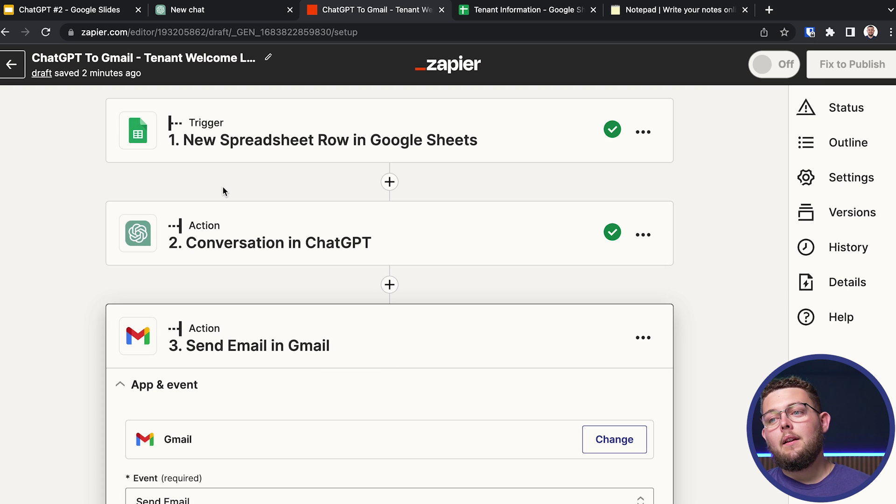
pyautogui.scroll(-1, 223, 191)
pyautogui.scroll(1, 223, 191)
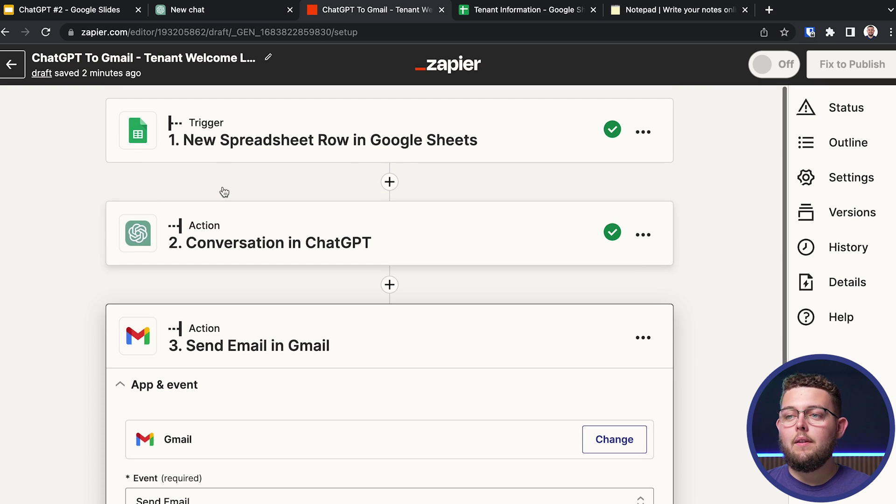